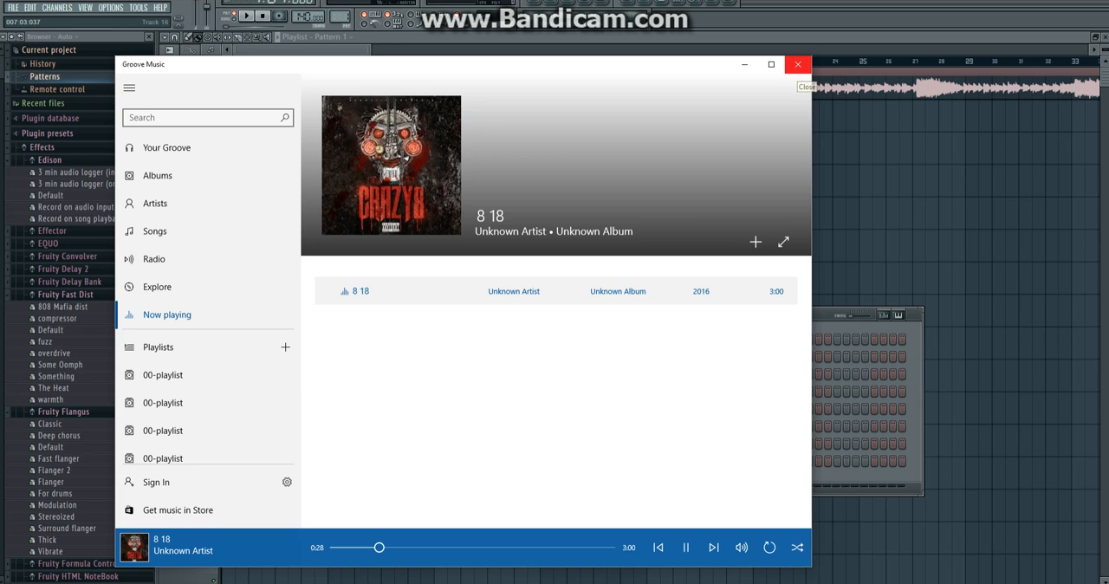
Close the music player and open the Van Halen - Right Now audio clip for sample editing in Edison.
left_click(797, 64)
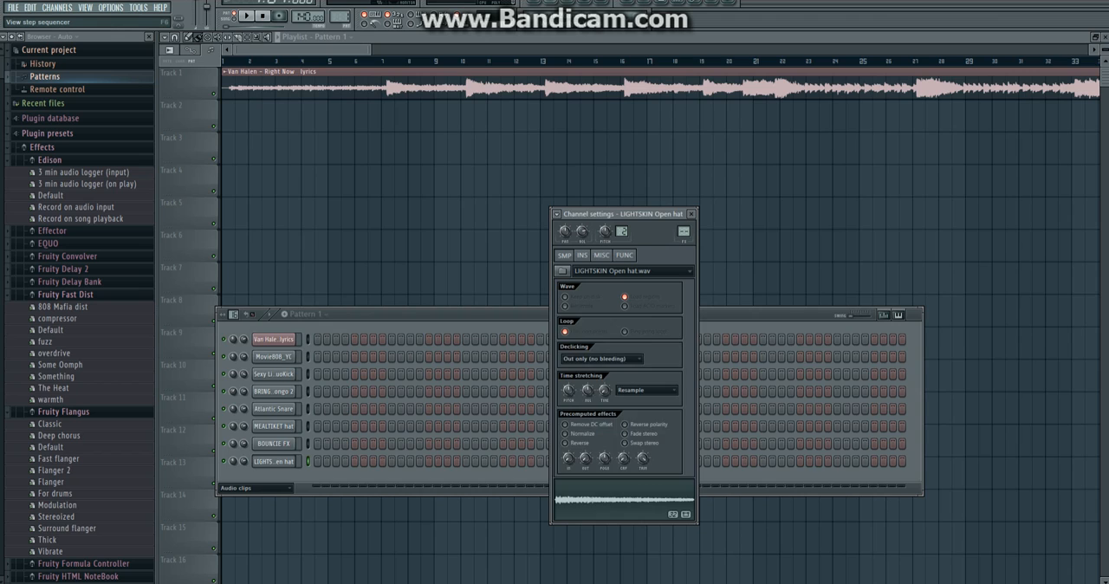
key("F6")
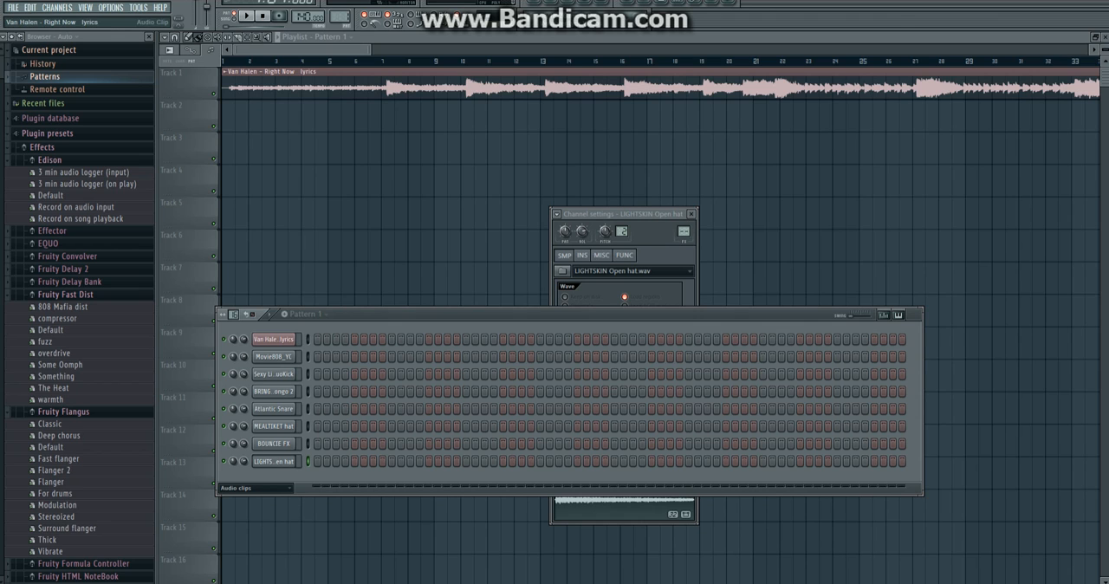
left_click(274, 339)
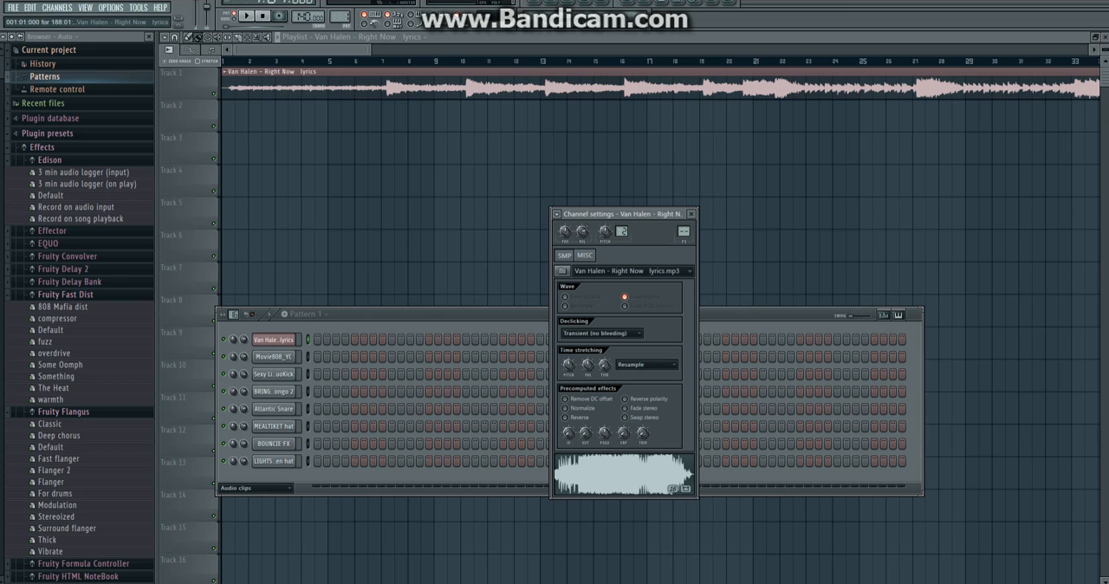
left_click(224, 72)
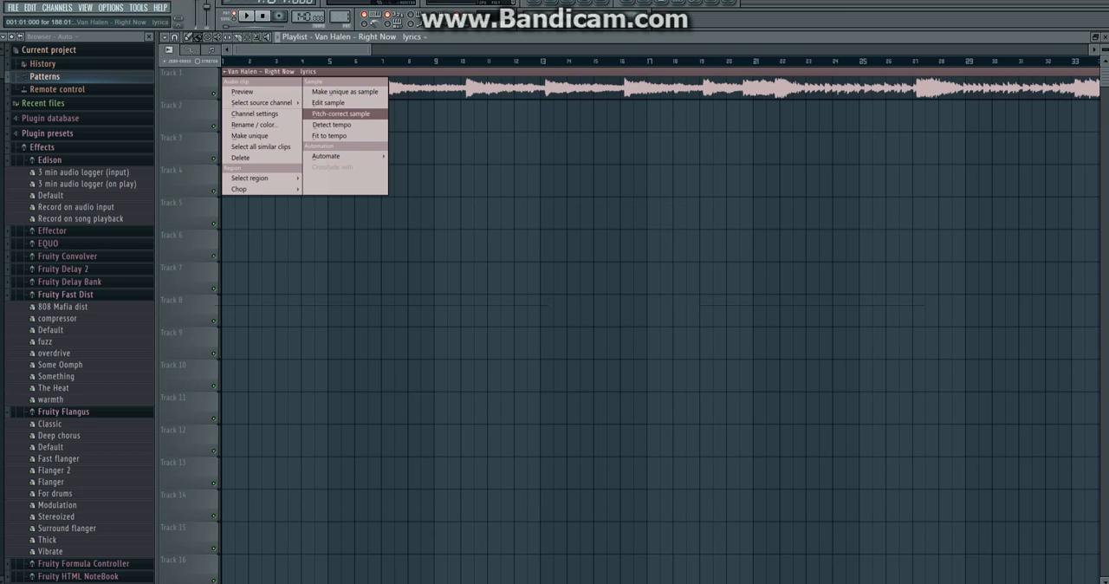
left_click(329, 102)
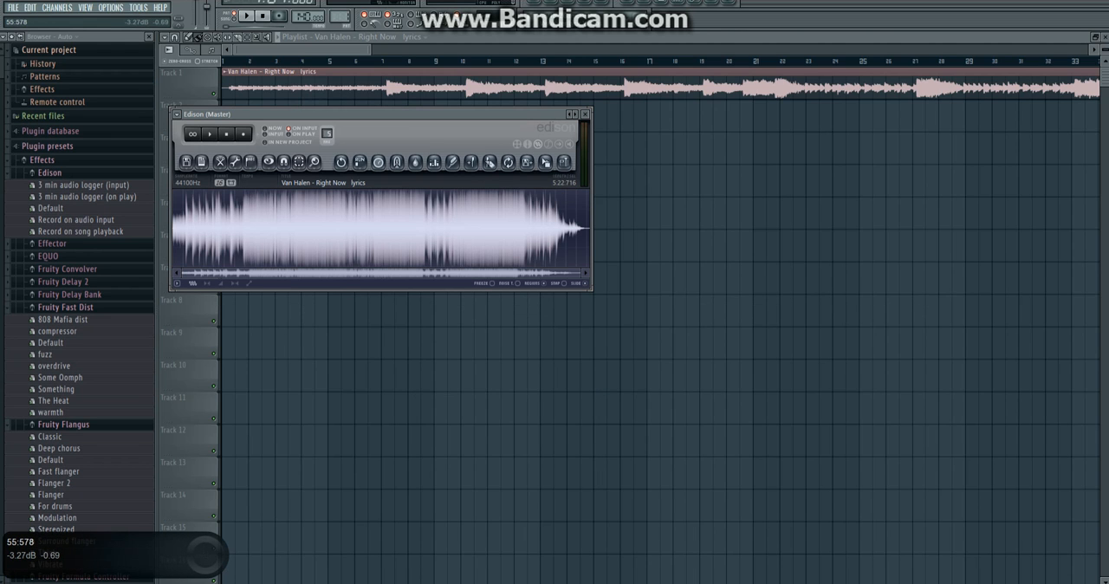
Delete the sample's audio from about 55.578 seconds to the end, and its first 10.627 seconds.
left_click_drag(244, 227, 597, 227)
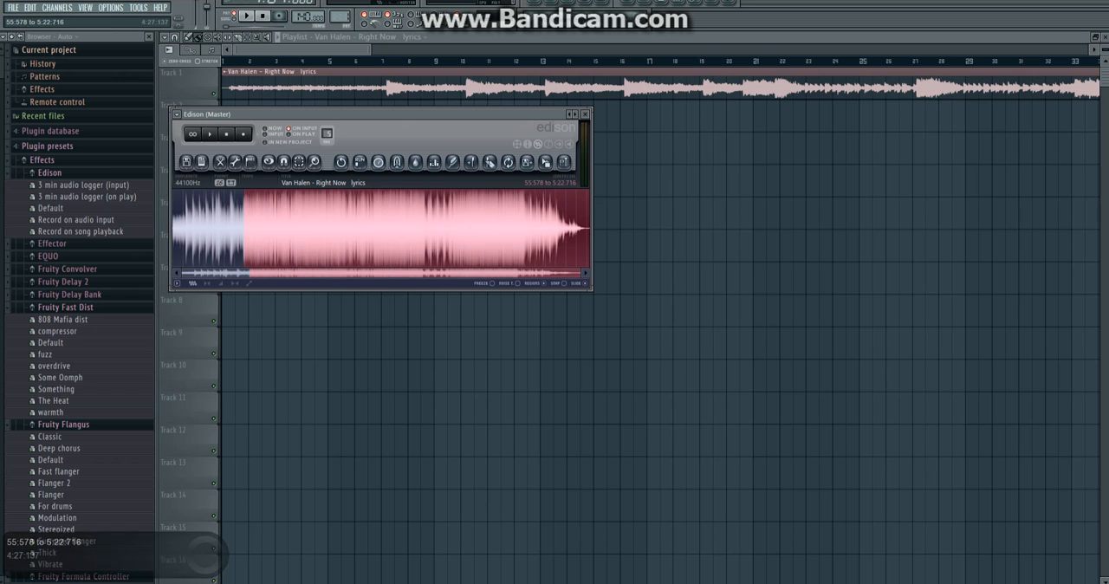
key("Delete")
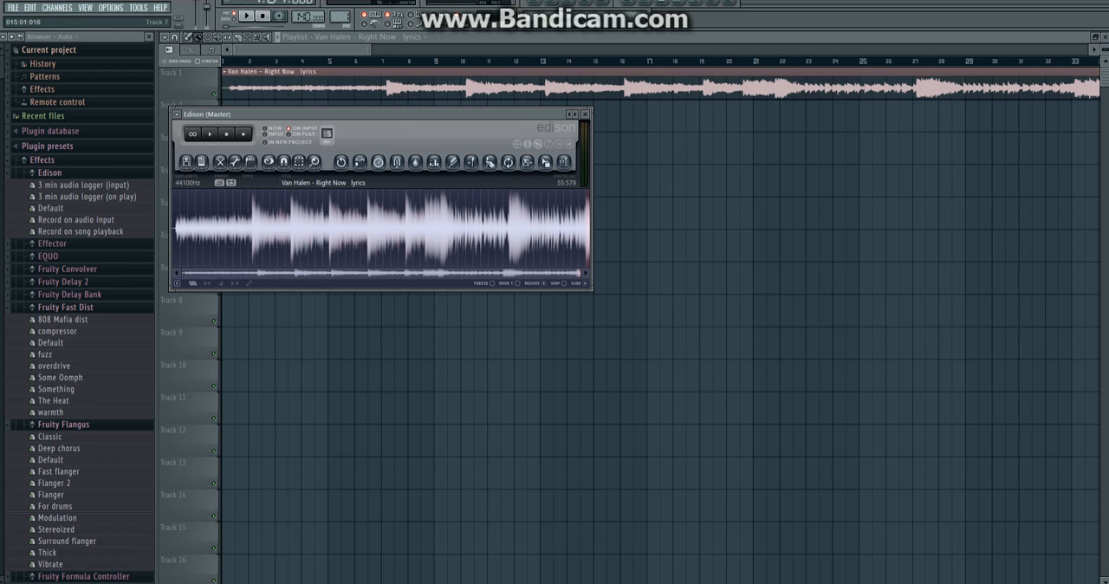
left_click_drag(580, 273, 252, 273)
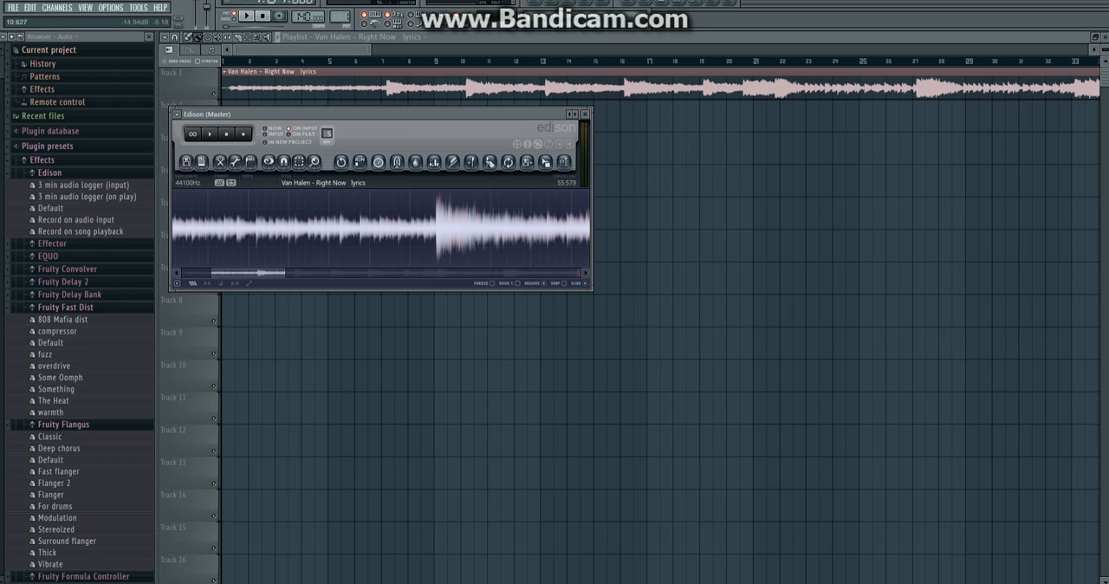
left_click_drag(435, 232, 166, 232)
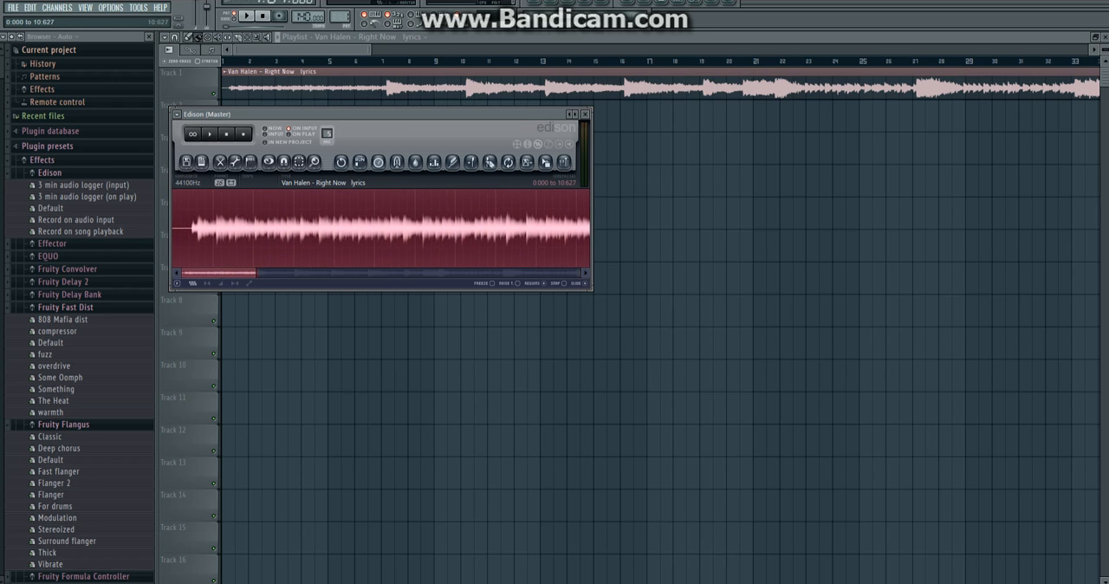
key("Delete")
scroll(174, 248, "up", 9)
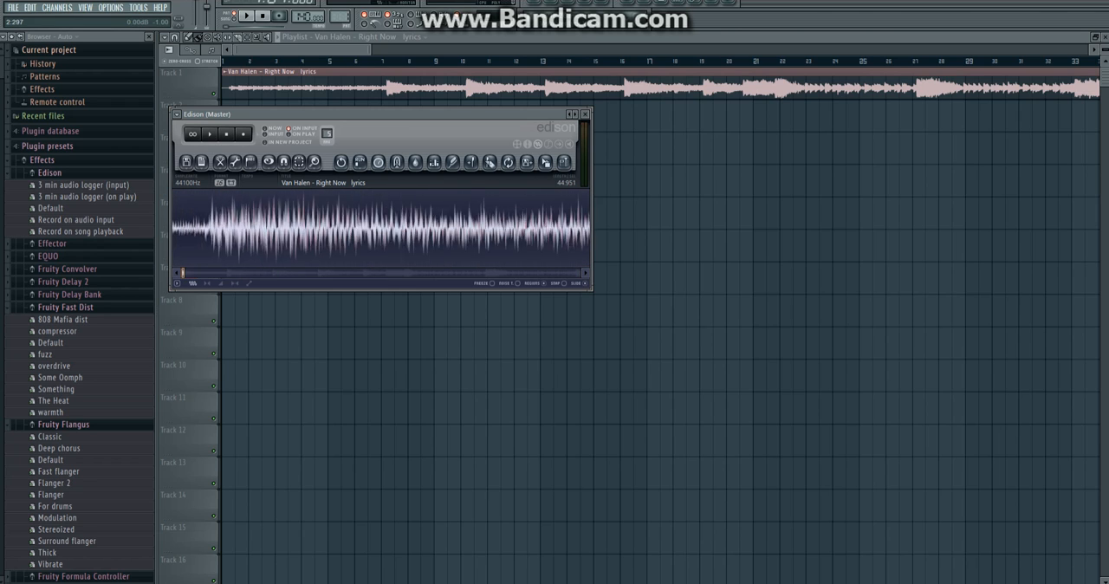
Play the trimmed sample to find the loop's end and delete everything after about 10.329 seconds.
key("space")
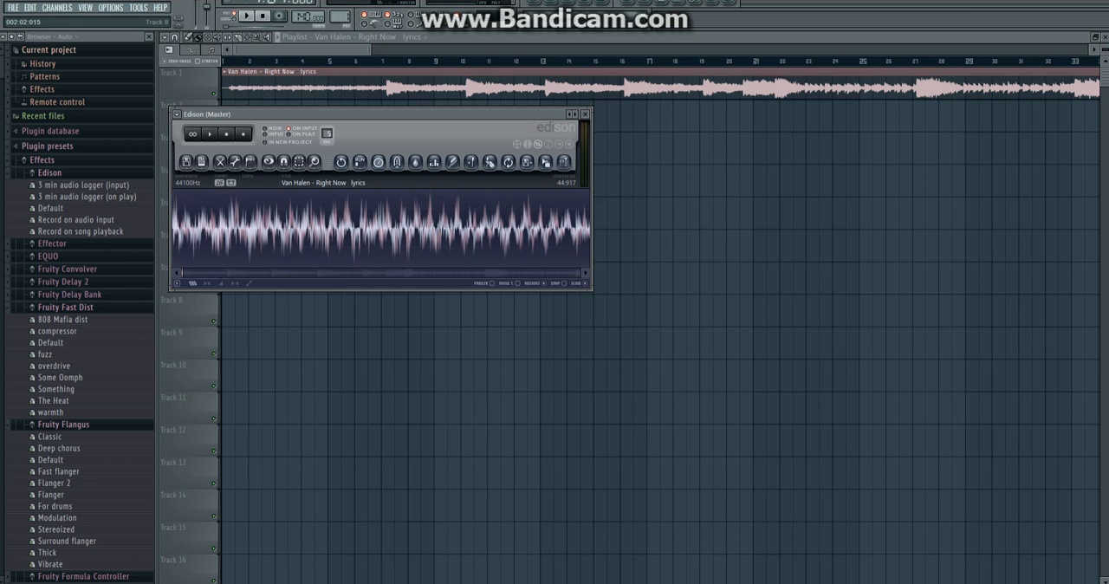
scroll(381, 230, "down", 9)
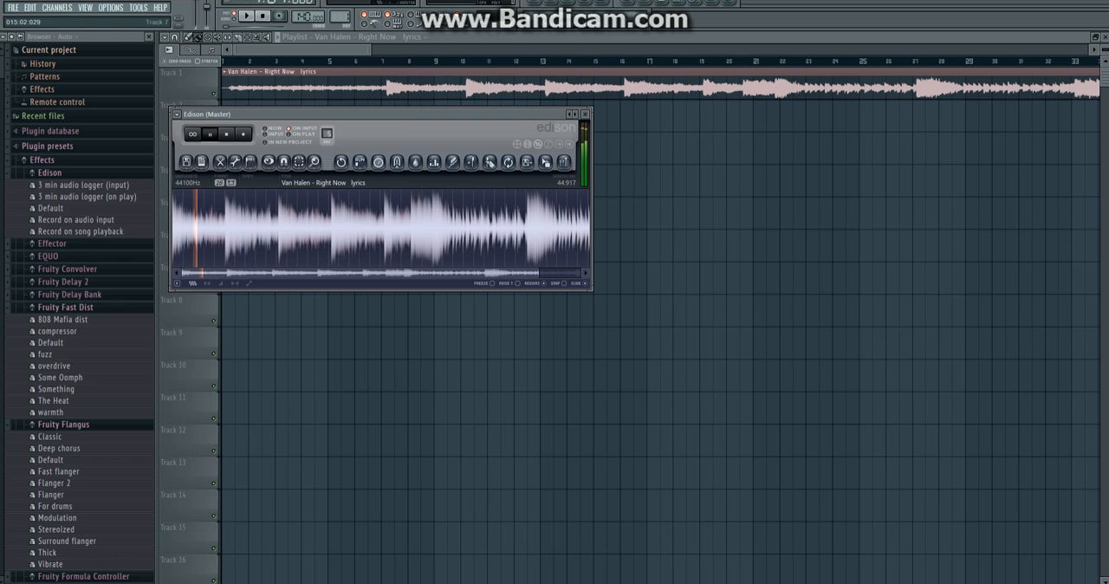
left_click_drag(538, 273, 317, 273)
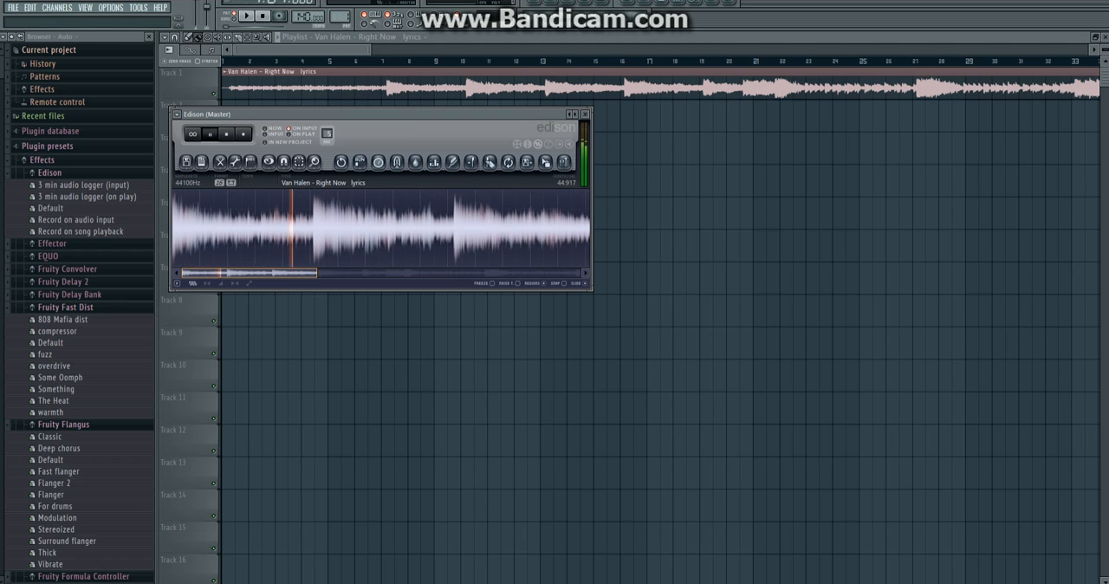
left_click_drag(249, 272, 288, 273)
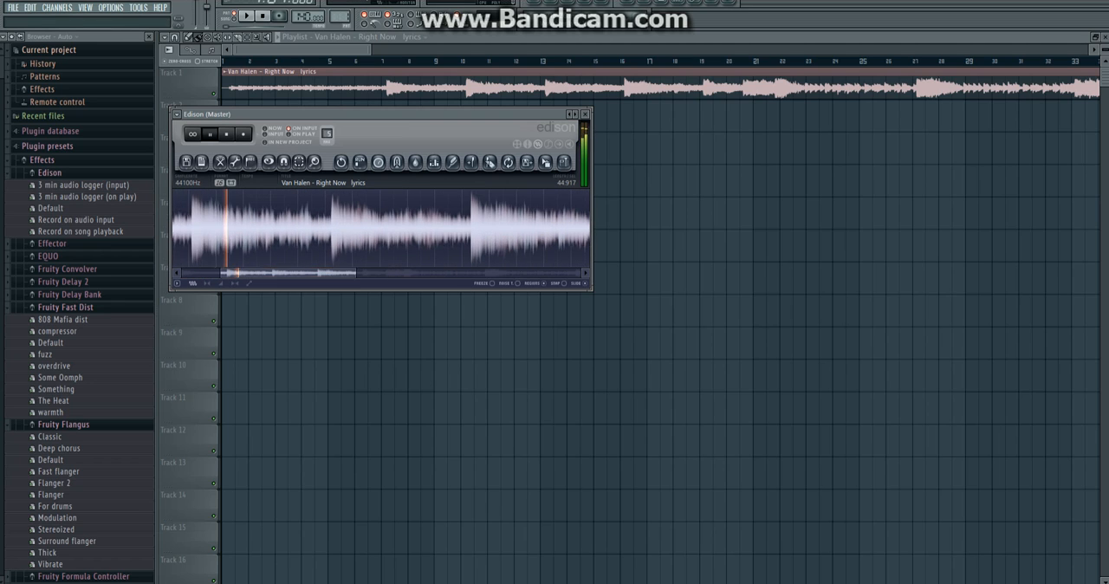
left_click_drag(356, 273, 275, 273)
key("space")
left_click_drag(346, 248, 350, 247)
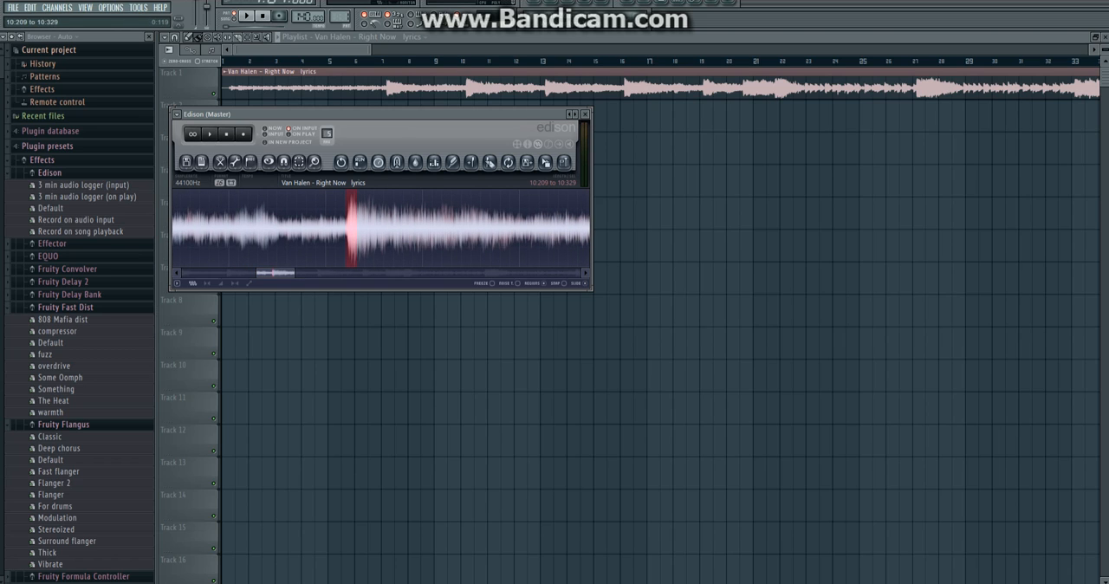
mouse_move(279, 273)
left_mouse_down()
mouse_move(294, 273)
mouse_move(275, 273)
left_mouse_up()
left_click_drag(331, 248, 336, 248)
left_click_drag(282, 272, 581, 273)
left_click_drag(182, 230, 323, 230)
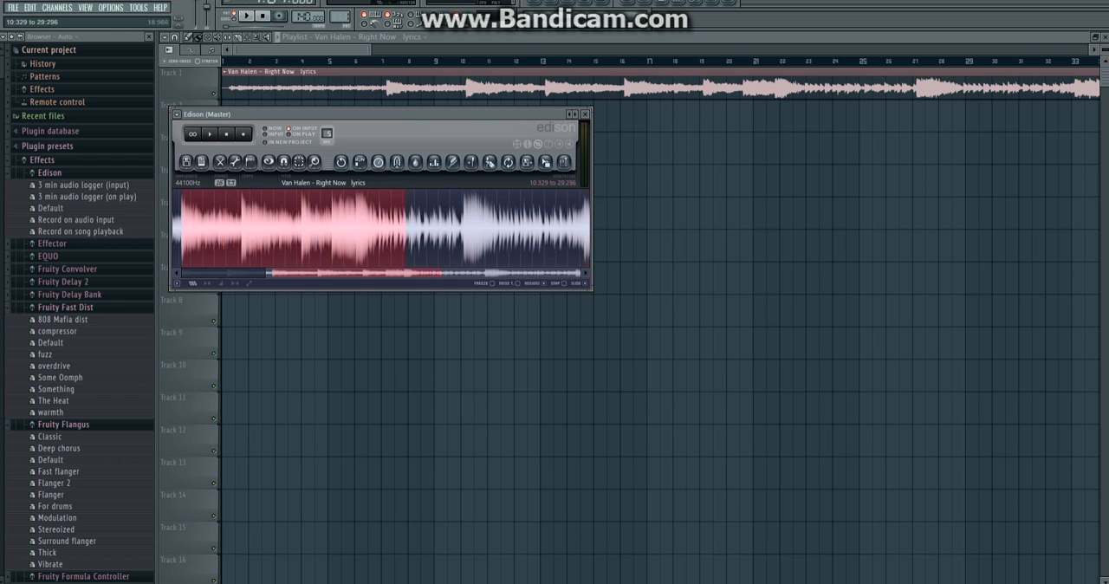
key("Delete")
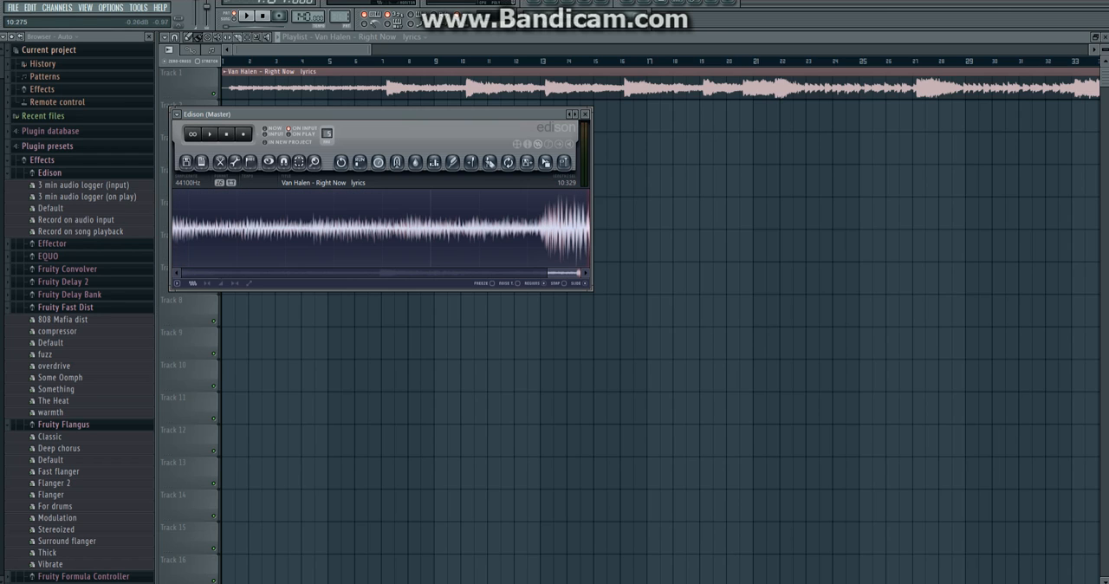
Delete the leftover transient at the sample's end, from about 10.241 seconds onward.
mouse_move(563, 273)
left_mouse_down()
mouse_move(168, 272)
mouse_move(581, 273)
left_mouse_up()
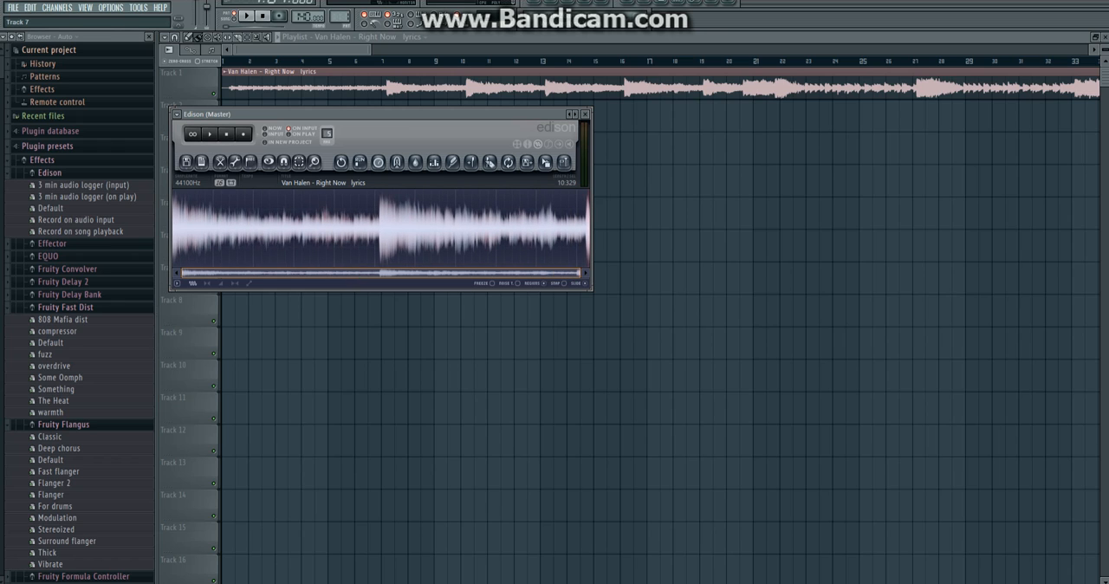
left_click_drag(181, 272, 522, 272)
left_click_drag(564, 229, 590, 229)
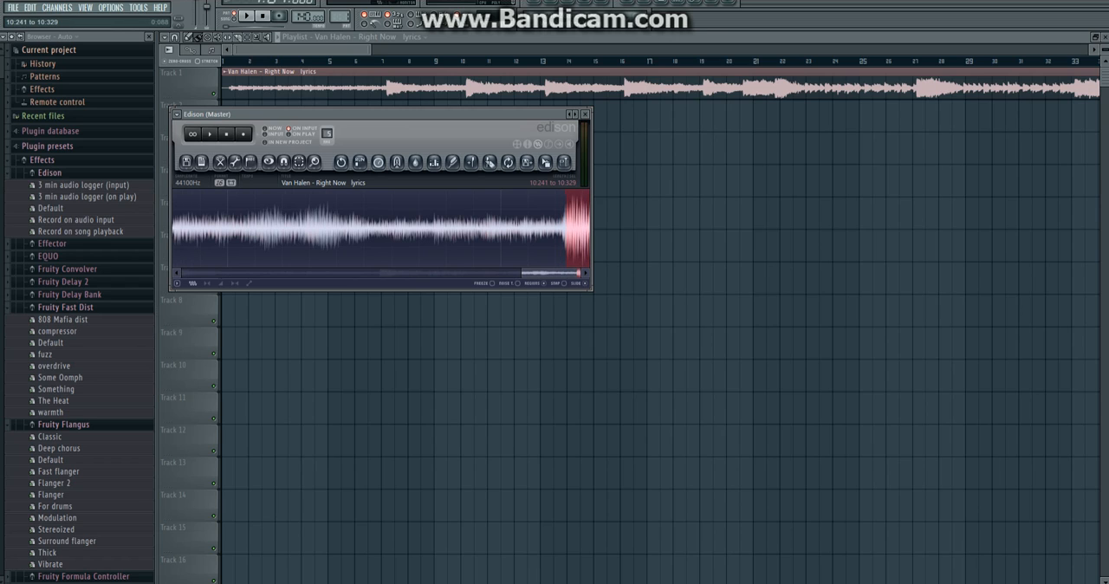
key("Delete")
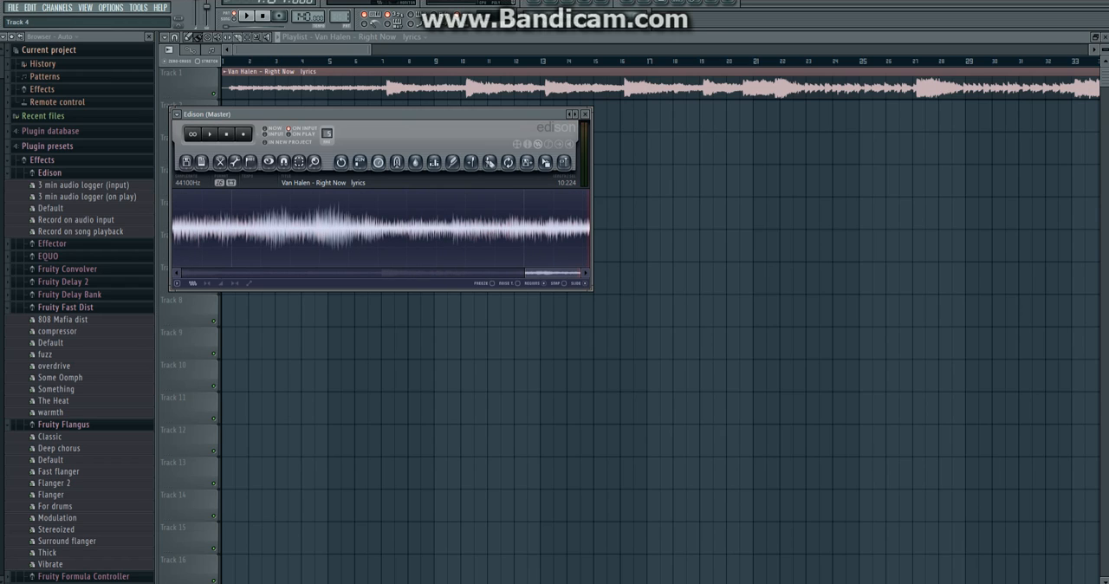
Turn on looped playback in Edison and play the trimmed sample to check how it loops.
left_click_drag(552, 273, 192, 273)
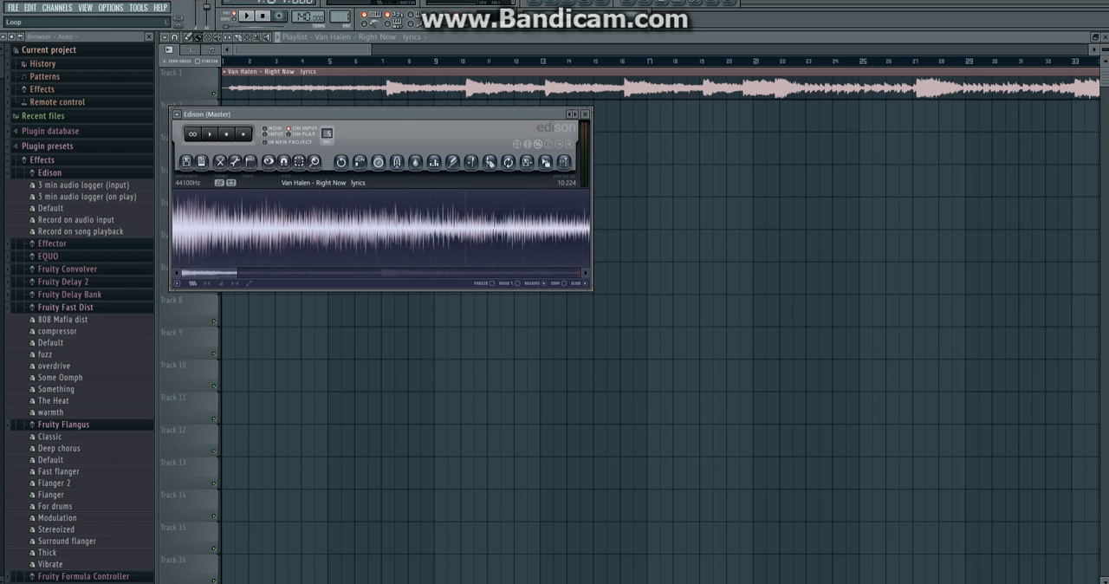
left_click(192, 135)
left_click(210, 135)
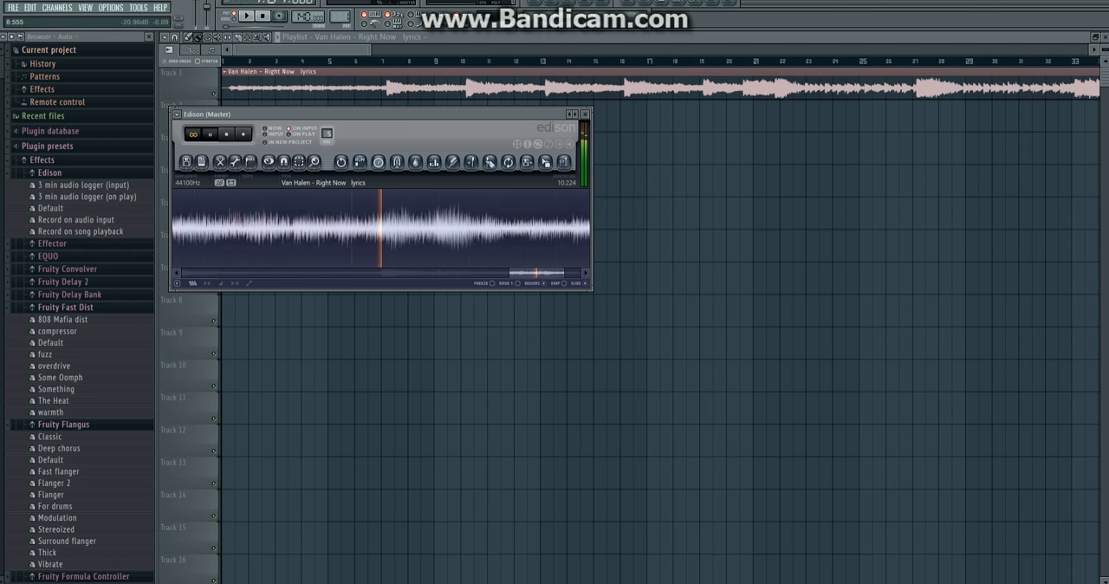
key("space")
left_click_drag(236, 273, 581, 273)
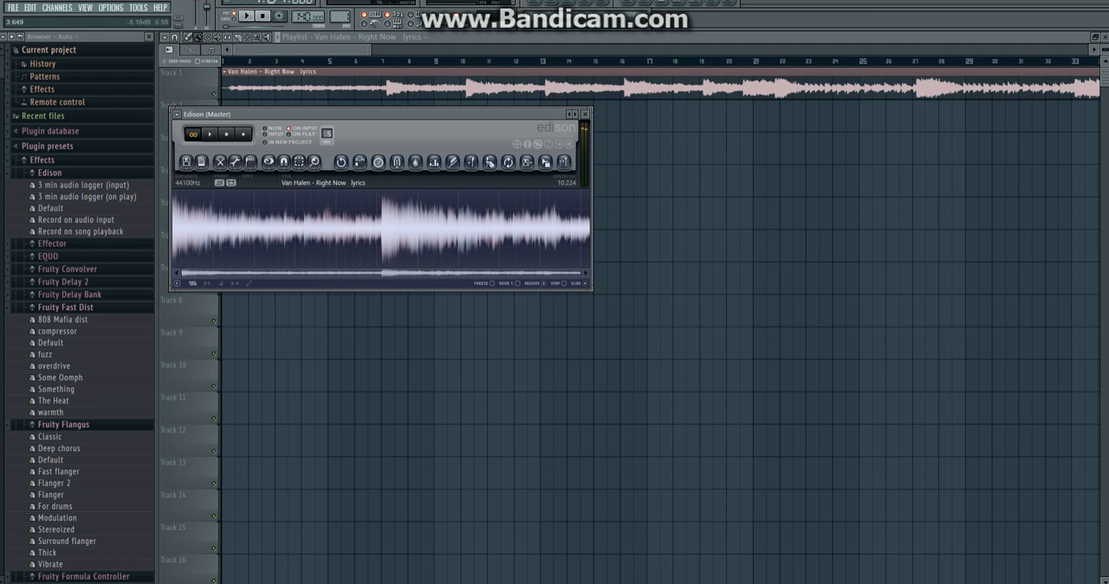
Lower the sample's coarse pitch slightly with Time stretch / pitch shift, previewing it before accepting.
left_click(235, 161)
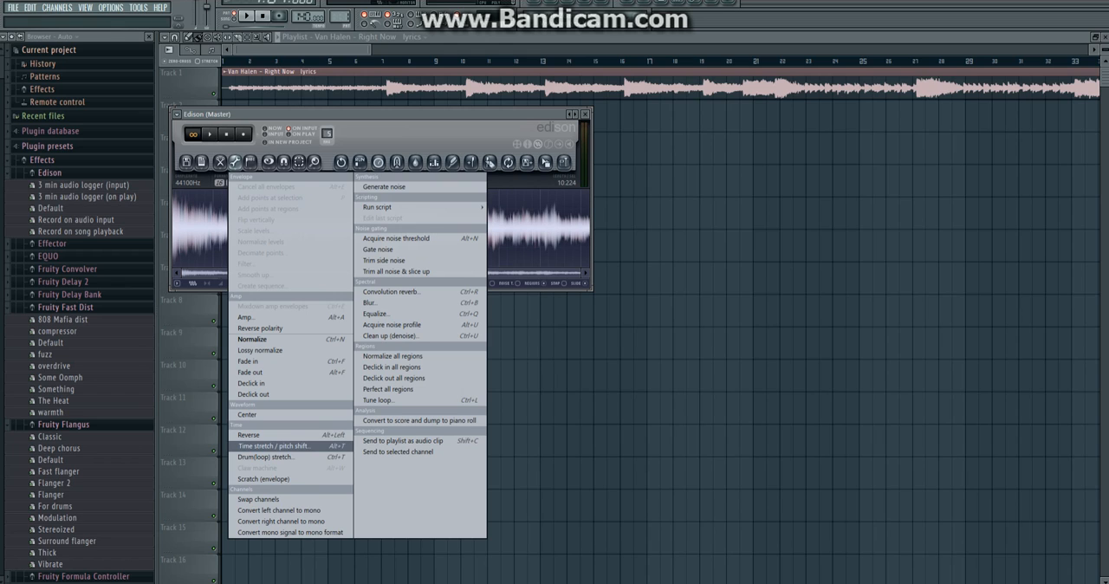
left_click(274, 445)
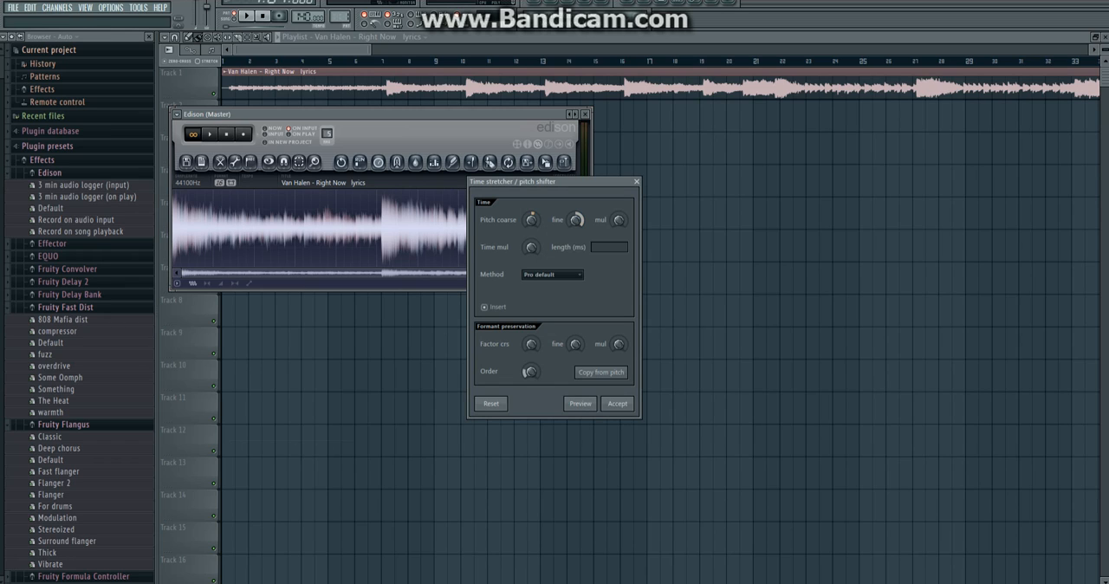
left_click(580, 403)
left_click_drag(531, 220, 531, 223)
left_click(581, 404)
left_click(617, 404)
scroll(78, 312, "up", 10)
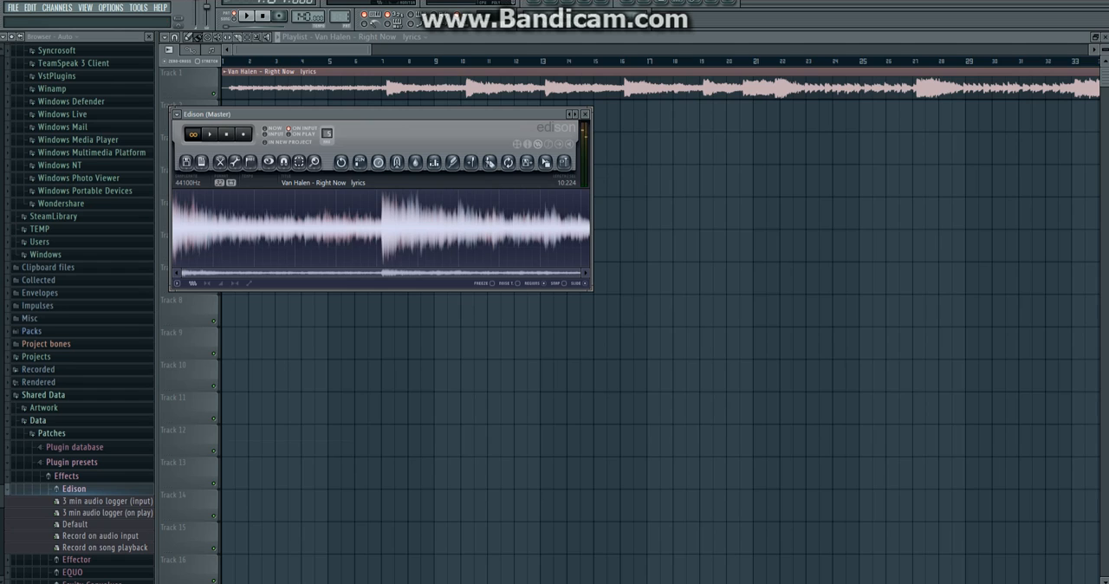
Send the edited sample to the playlist as an audio clip on Track 1 and set the project tempo to 175.
left_click(235, 162)
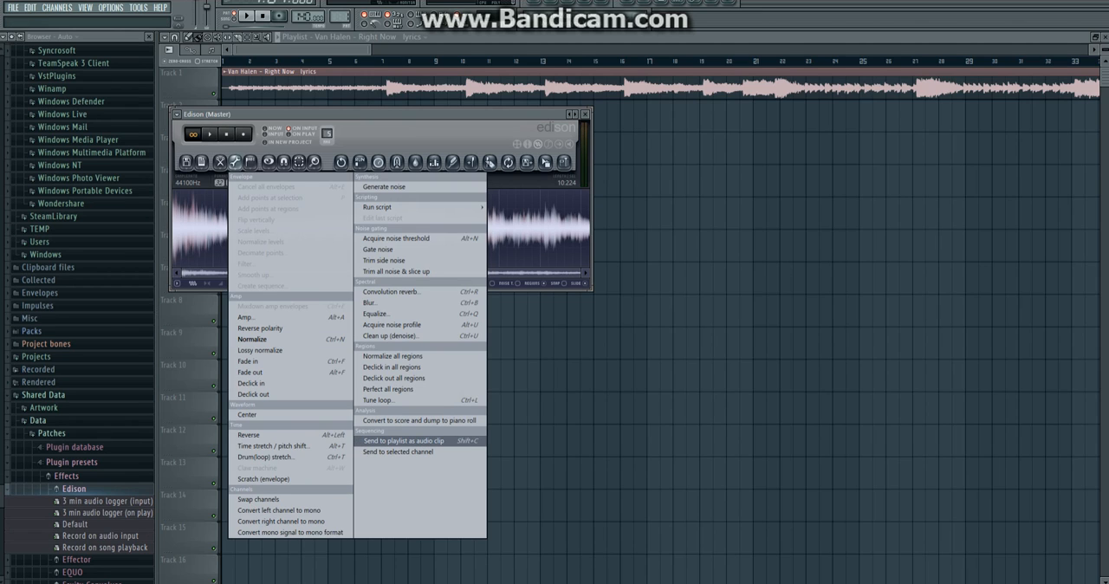
left_click(407, 440)
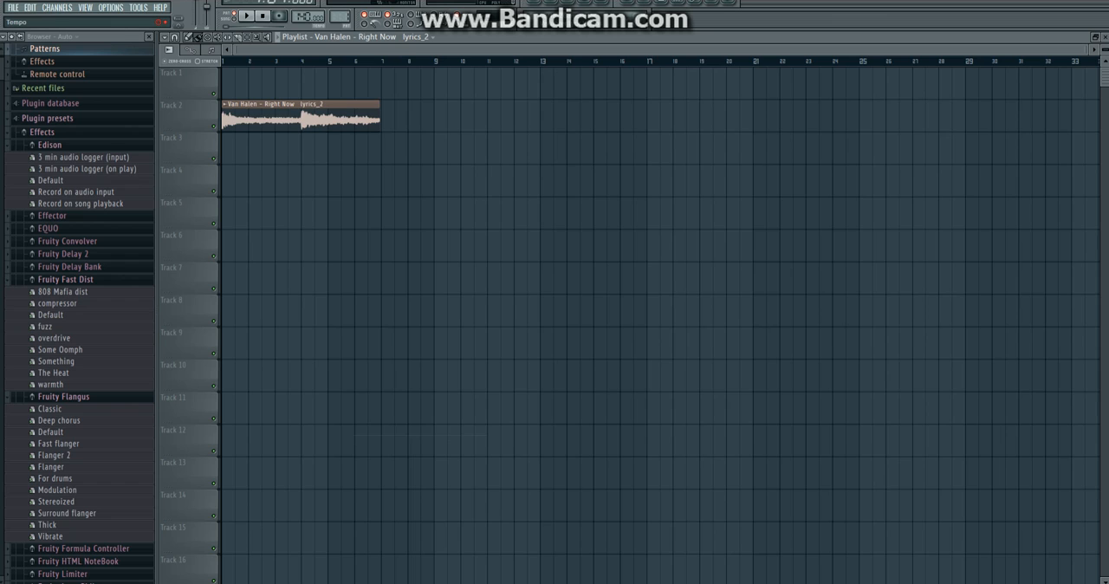
left_click_drag(304, 18, 304, 3)
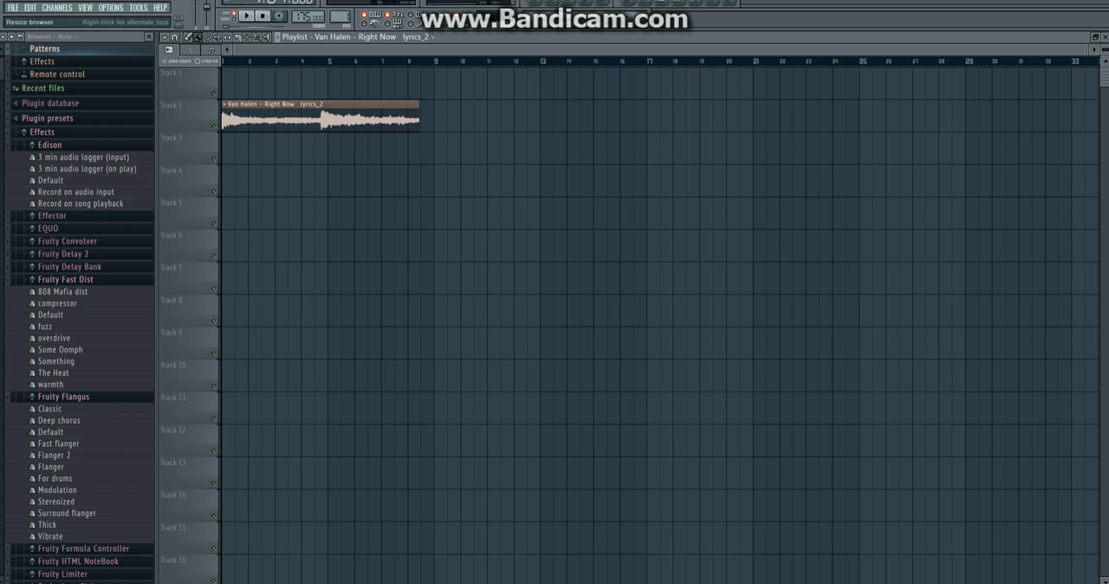
left_click_drag(320, 118, 320, 86)
Try fitting the clip to the project tempo with a sample tempo of 94 BPM and play it back.
left_click(224, 71)
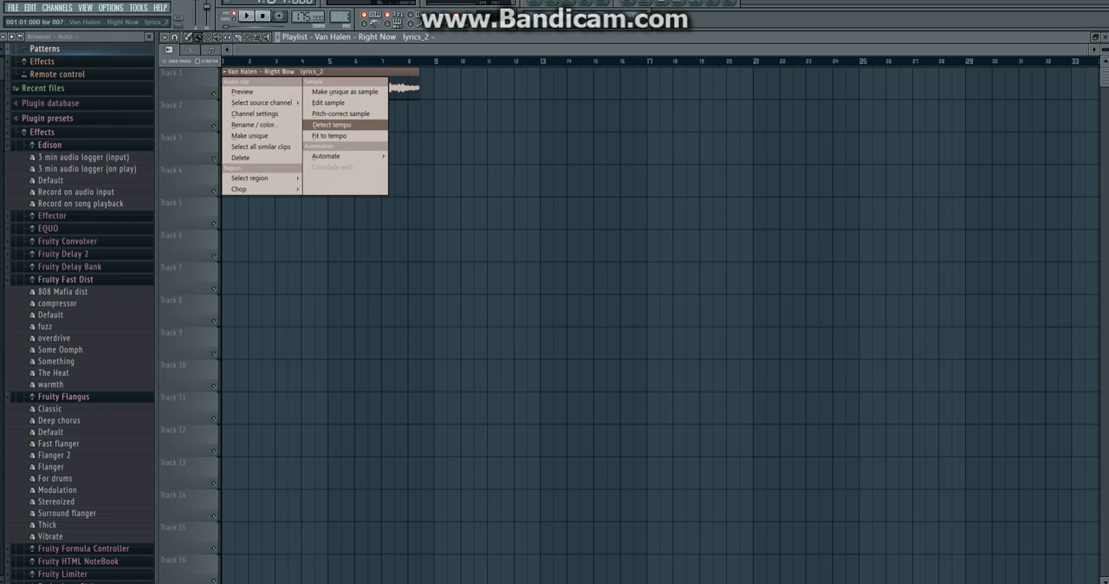
left_click(331, 135)
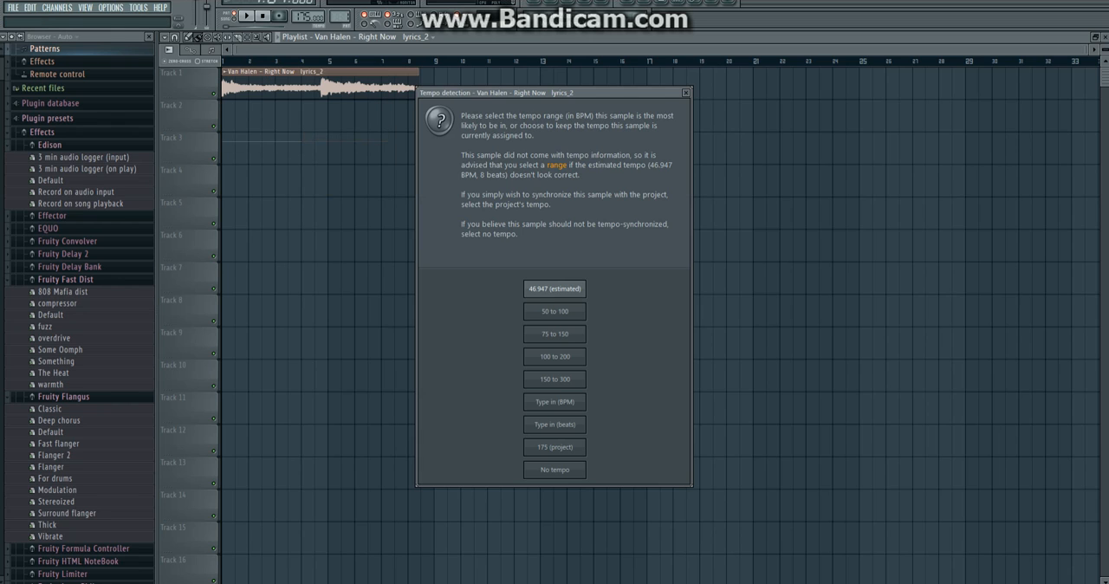
left_click(554, 401)
type("94")
key("Return")
key("space")
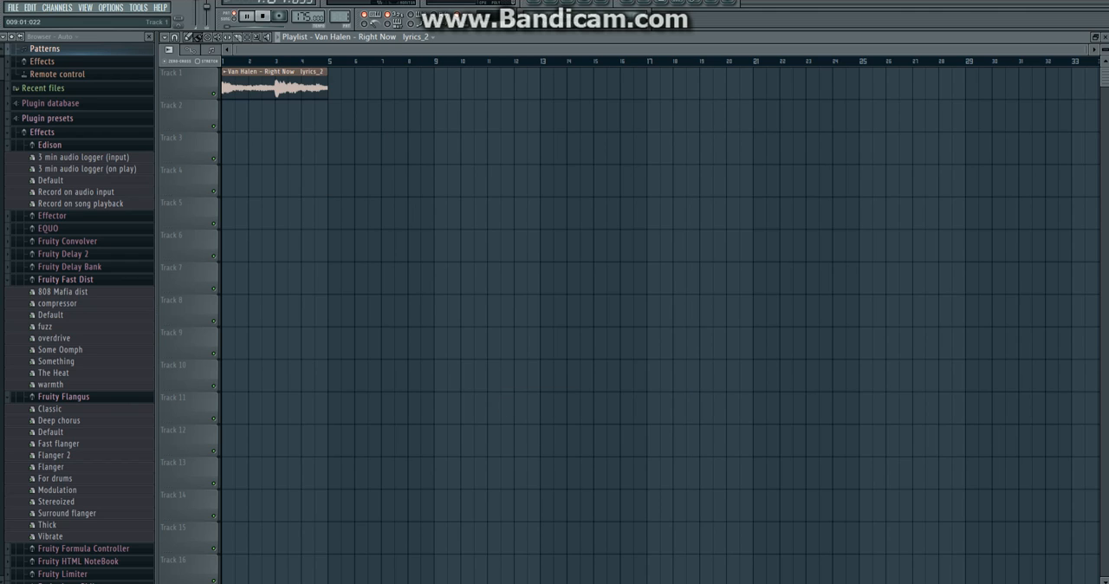
key("space")
Fit the Track 1 clip to the project tempo with a sample tempo of 188 BPM.
left_click(225, 72)
left_click(338, 136)
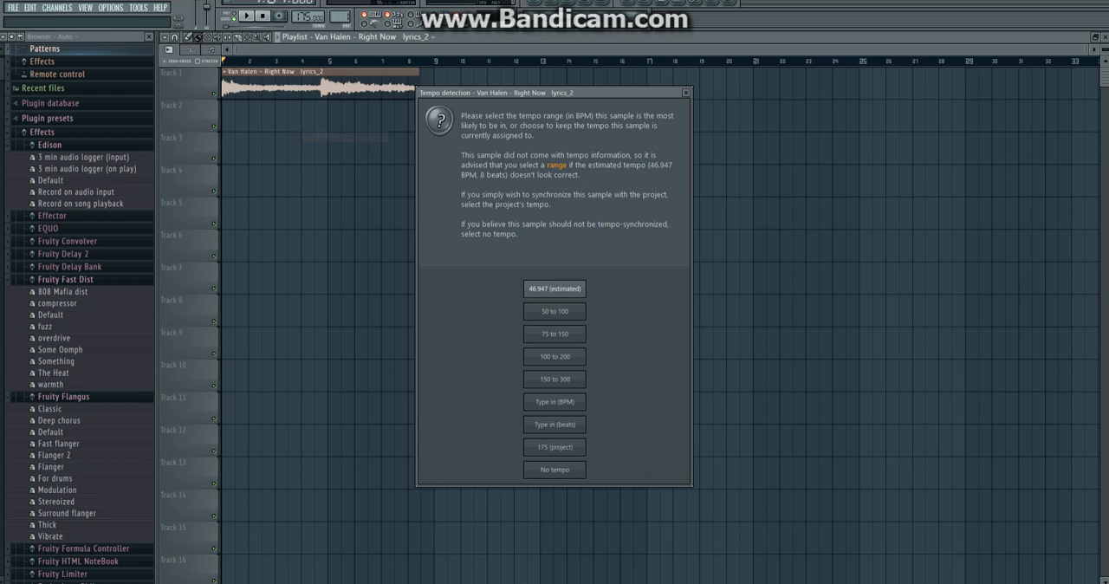
left_click(546, 402)
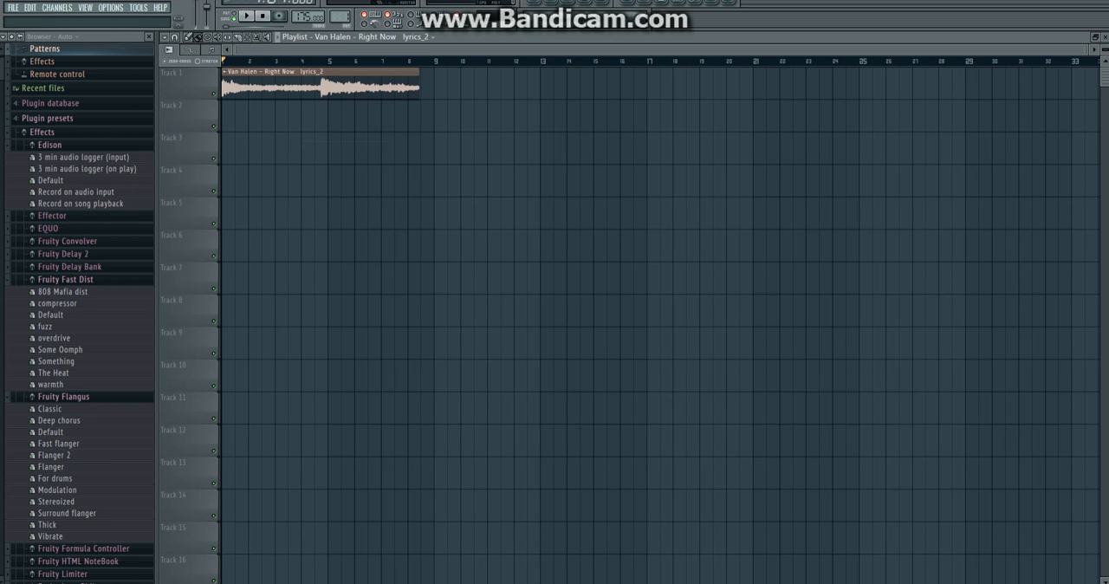
type("188")
key("Return")
Set the project tempo to 182 BPM and play the Track 1 clip at the new speed.
key("space")
key("F6")
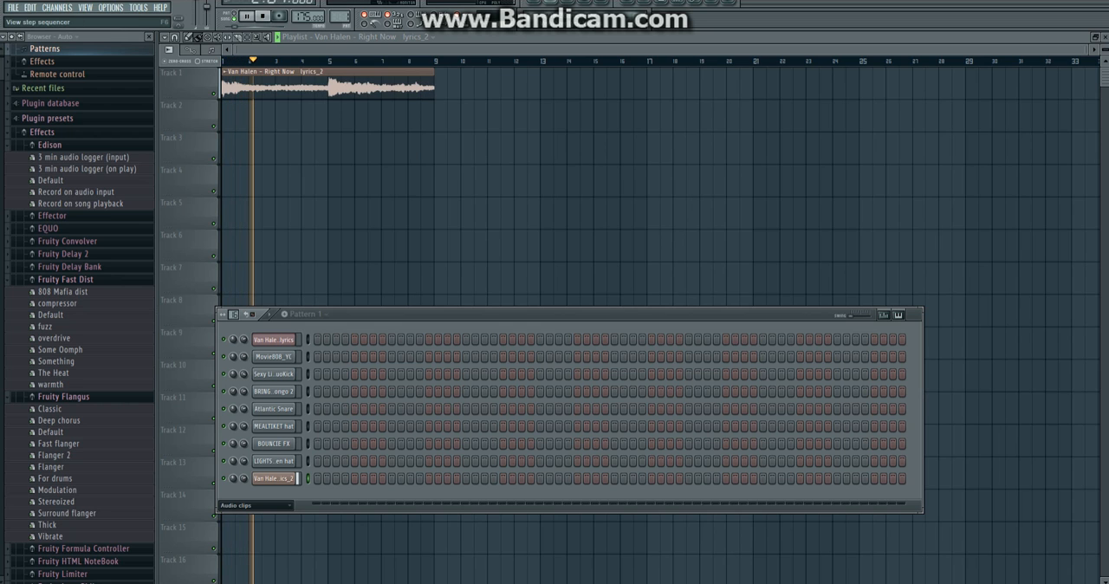
key("space")
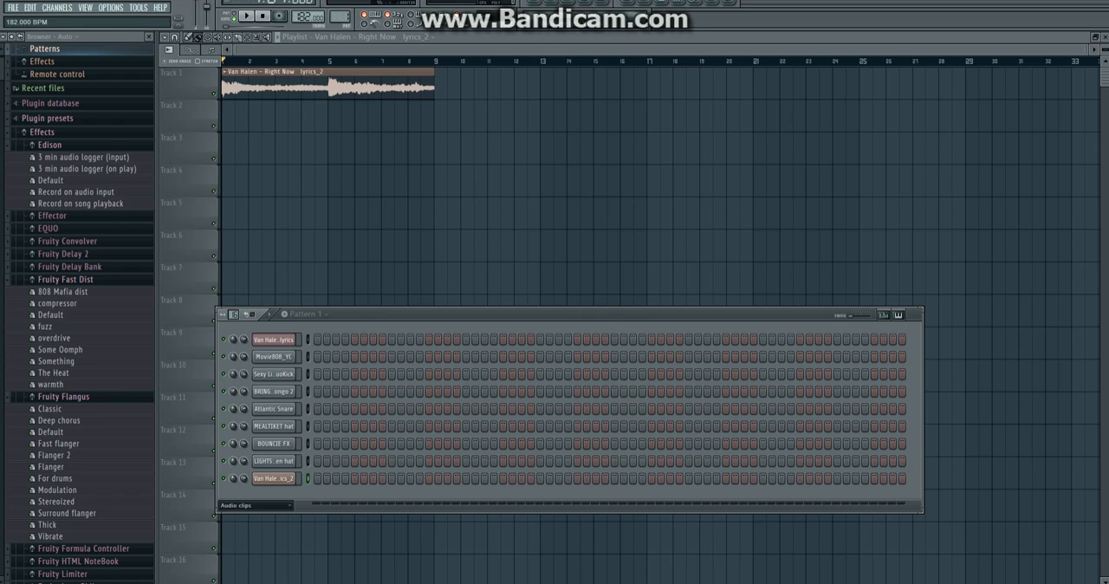
key("Return")
key("space")
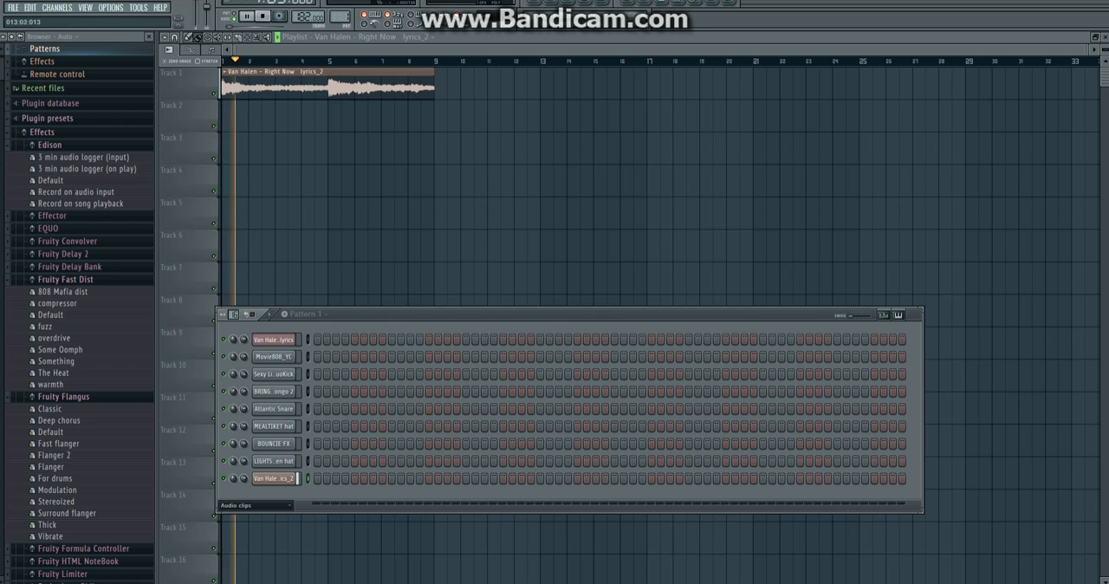
key("space")
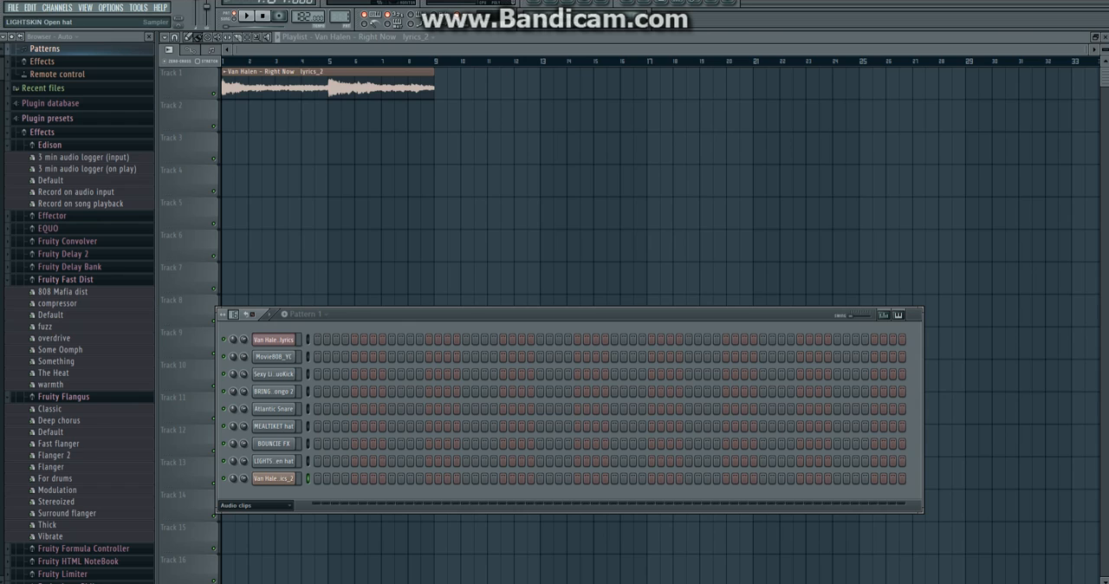
Audition the drum channels from LIGHTSKIN Open hat through Movie808_YC and slightly raise the DuoKick channel's volume.
left_click(274, 461)
key("q")
left_click(274, 444)
key("q")
left_click(274, 426)
left_click(274, 409)
left_click(273, 391)
left_click(274, 375)
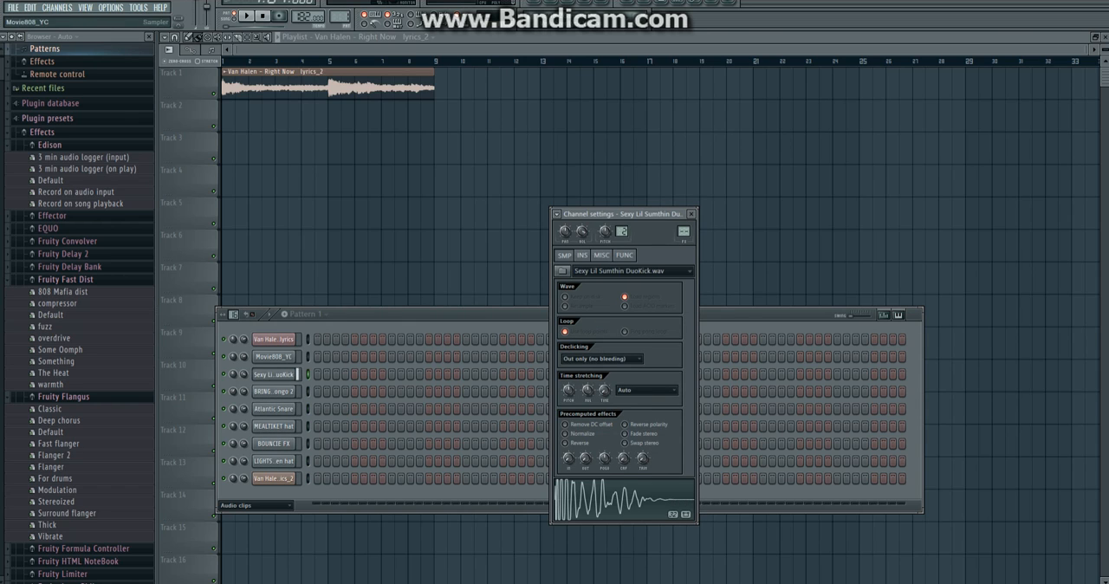
left_click(274, 357)
left_click(274, 461)
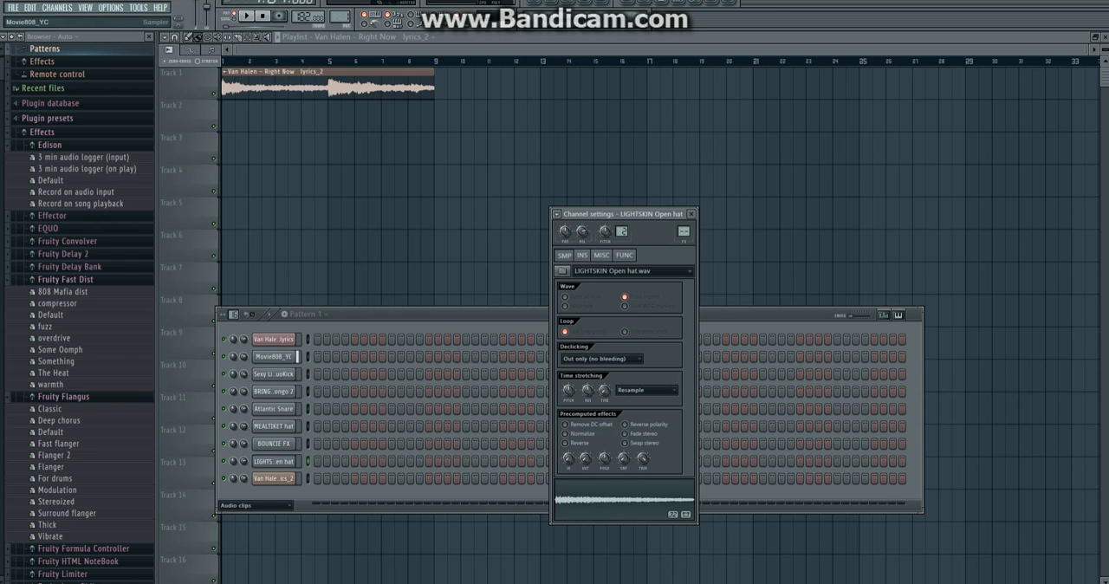
left_click_drag(243, 374, 243, 364)
Place Atlantic Snare hits on steps 9, 25, 41, 57 and 63 of Pattern 1.
left_click(273, 409)
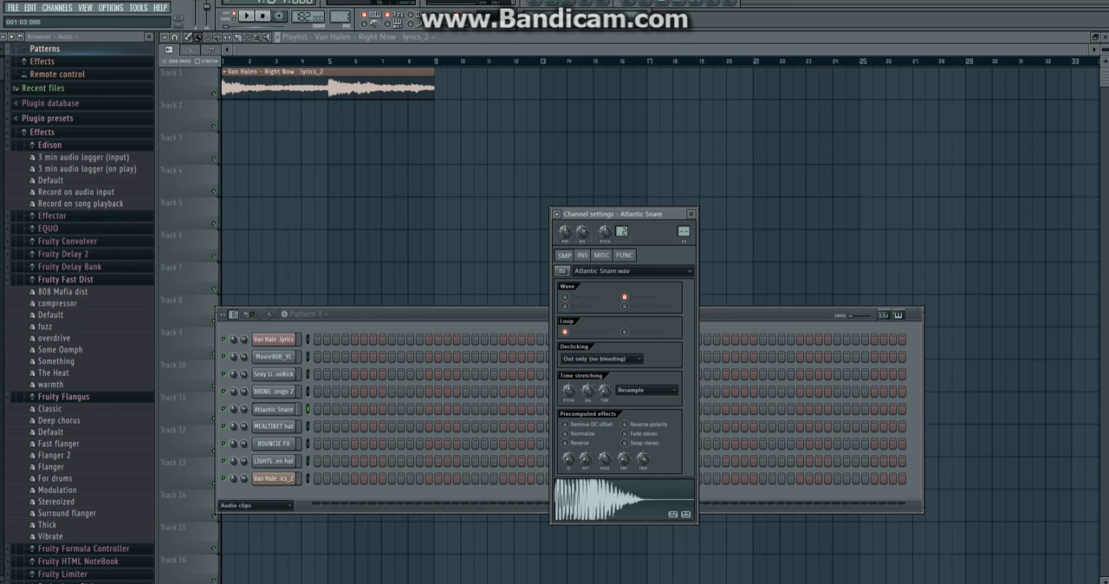
left_click(392, 409)
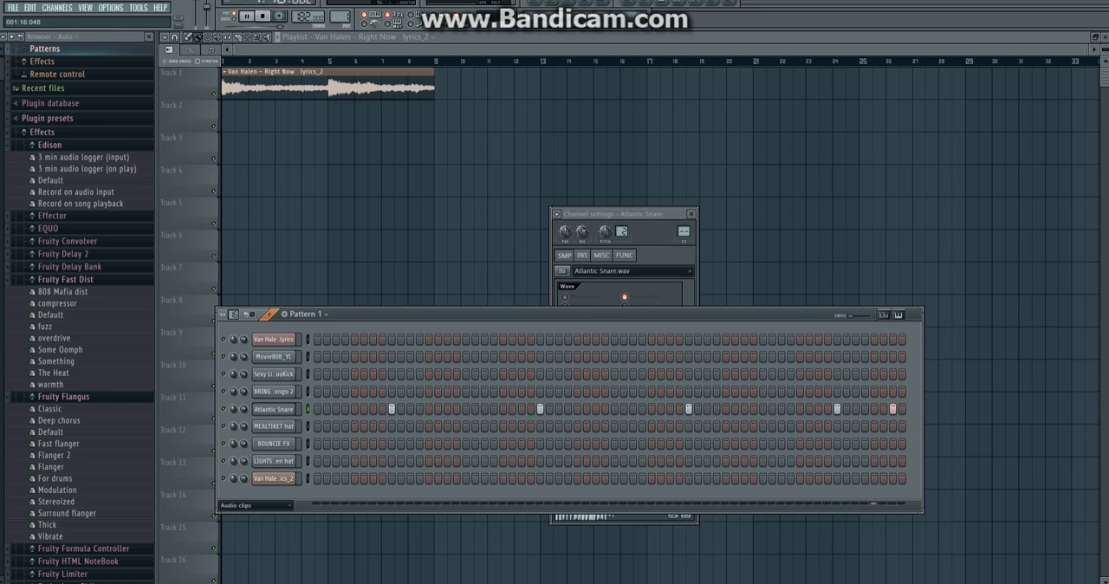
Fill the MEALTIKET hat channel with a hit on every second step.
left_click(274, 426)
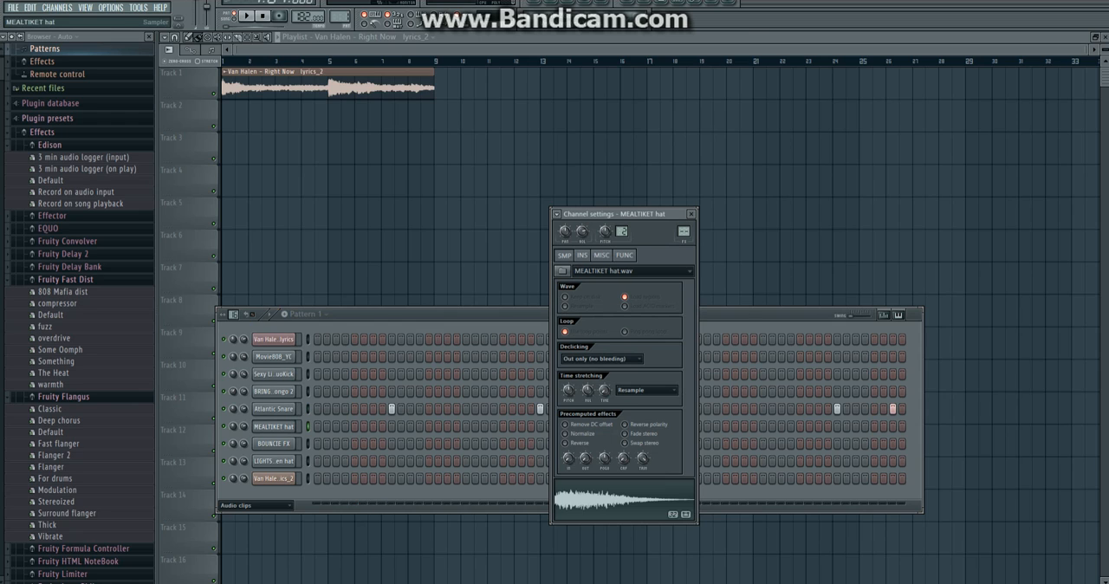
right_click(298, 424)
left_click(328, 502)
right_click(298, 424)
left_click(331, 420)
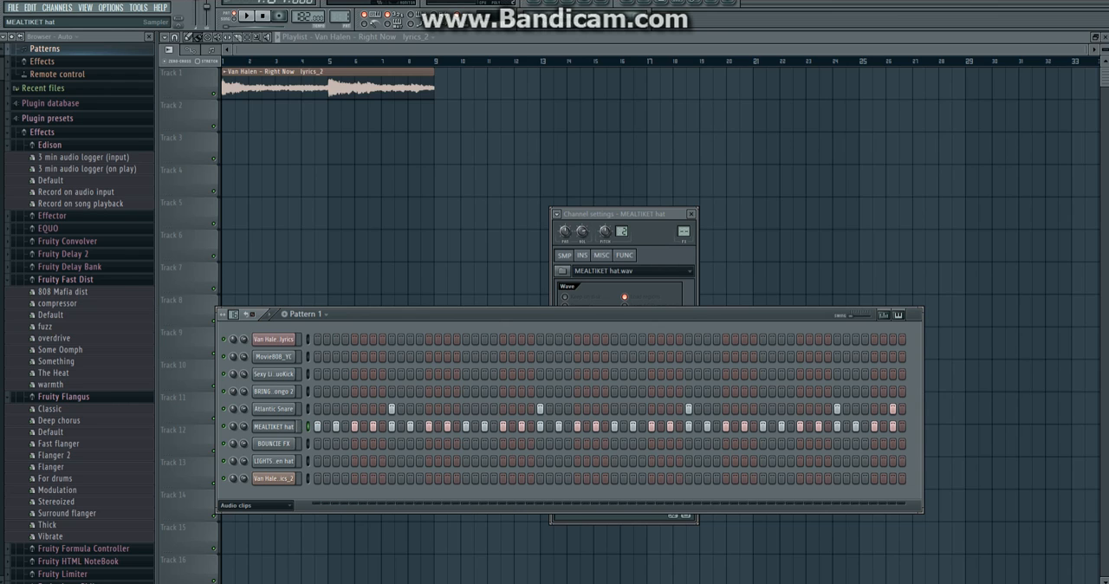
In the MEALTIKET hat piano roll, lower every second note's velocity at the start and delete all notes after the first eight.
right_click(298, 424)
left_click(331, 419)
left_click_drag(293, 50, 1086, 50)
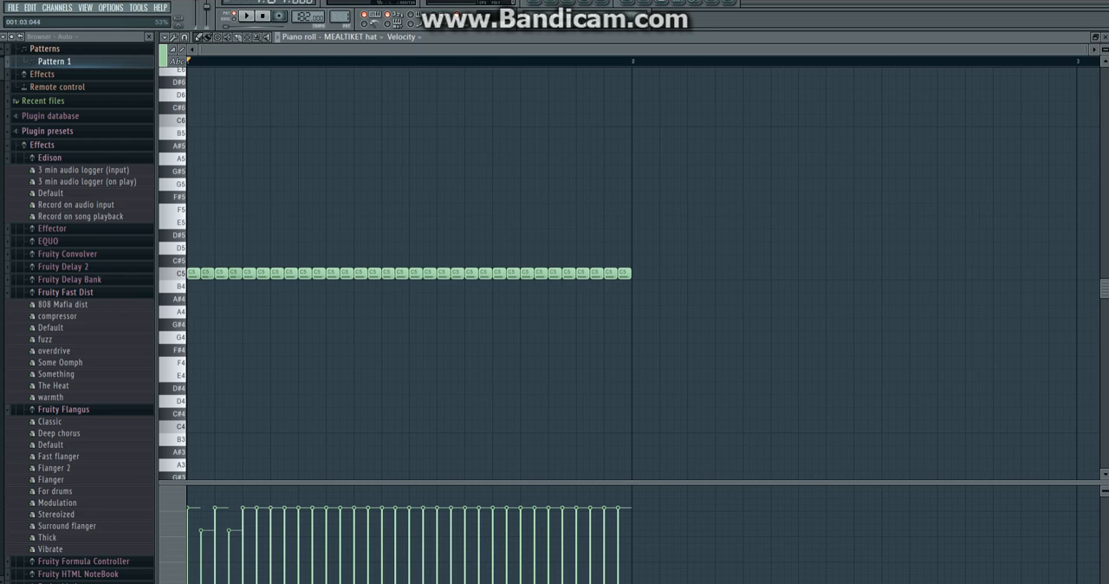
left_click_drag(690, 307, 298, 215)
key("Delete")
Duplicate the eight velocity-varied hat notes until they fill the whole bar, and play the pattern.
left_click_drag(335, 353, 186, 243)
key("ctrl+b")
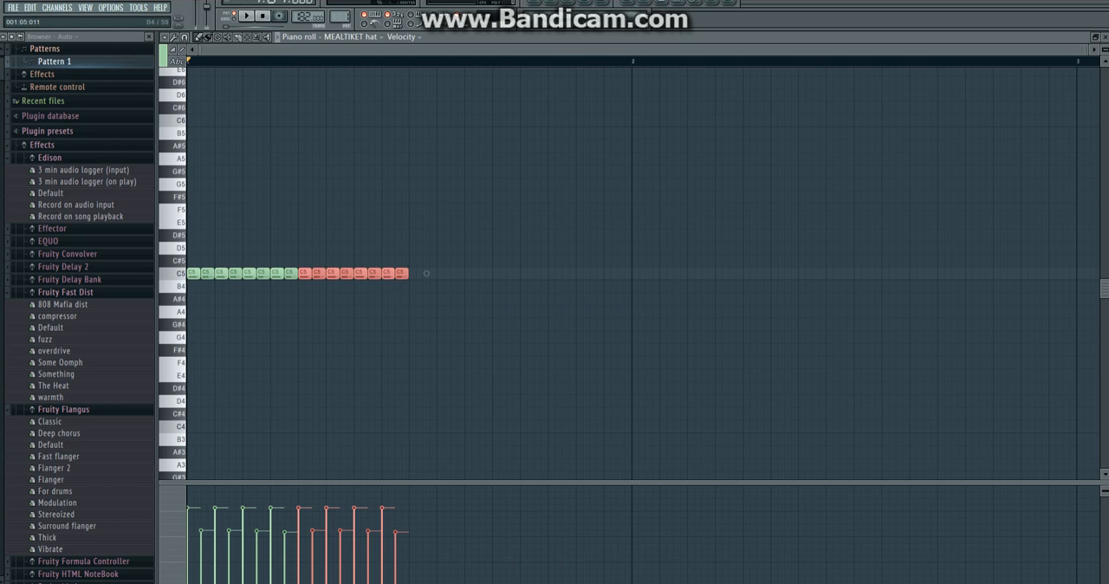
key("ctrl+a")
key("ctrl+b")
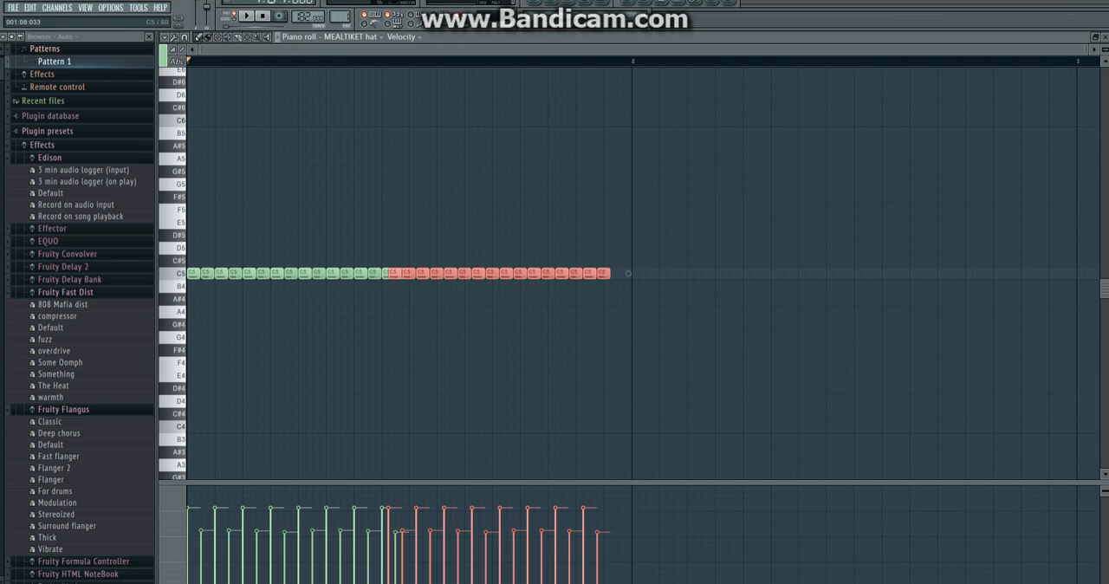
key("space")
key("ctrl+d")
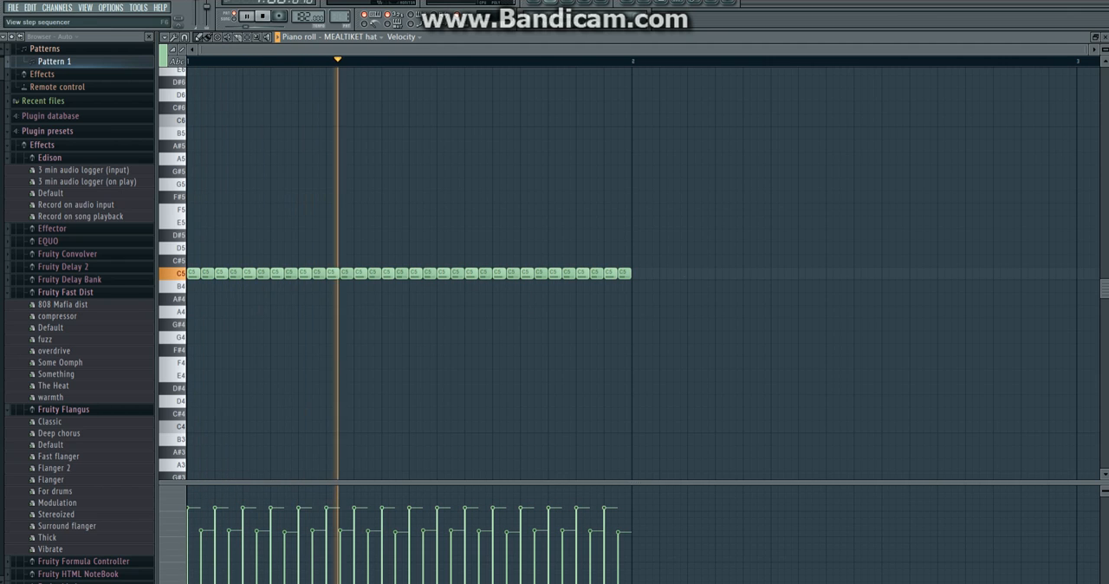
Audition the other drum channels and place LIGHTSKIN Open hat hits on steps 5, 21, 37 and 53.
key("F6")
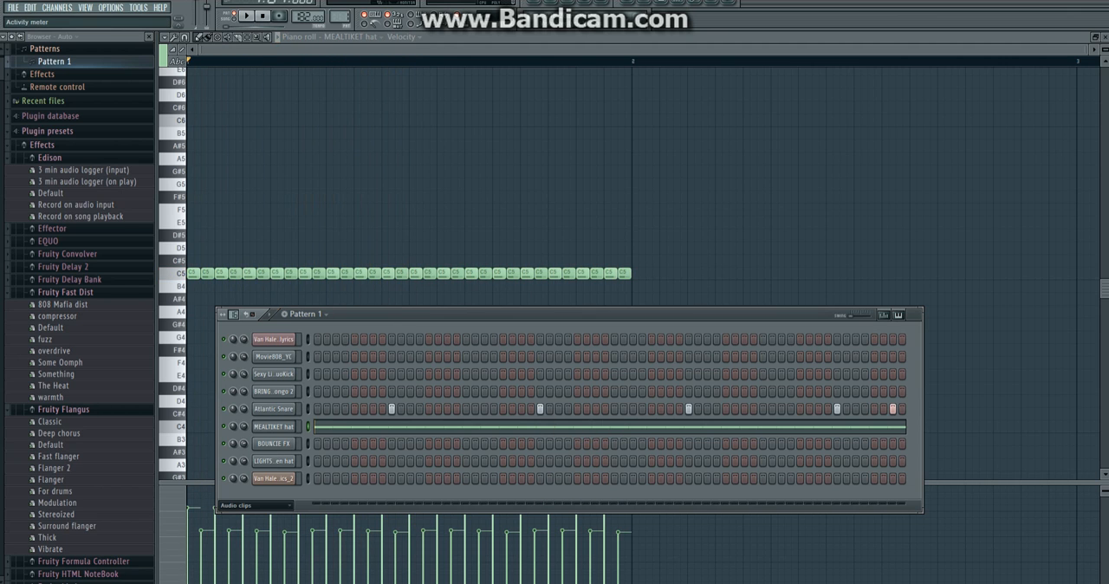
left_click(274, 357)
left_click(273, 391)
left_click(274, 409)
left_click(273, 443)
left_click(274, 461)
key("space")
left_click(354, 461)
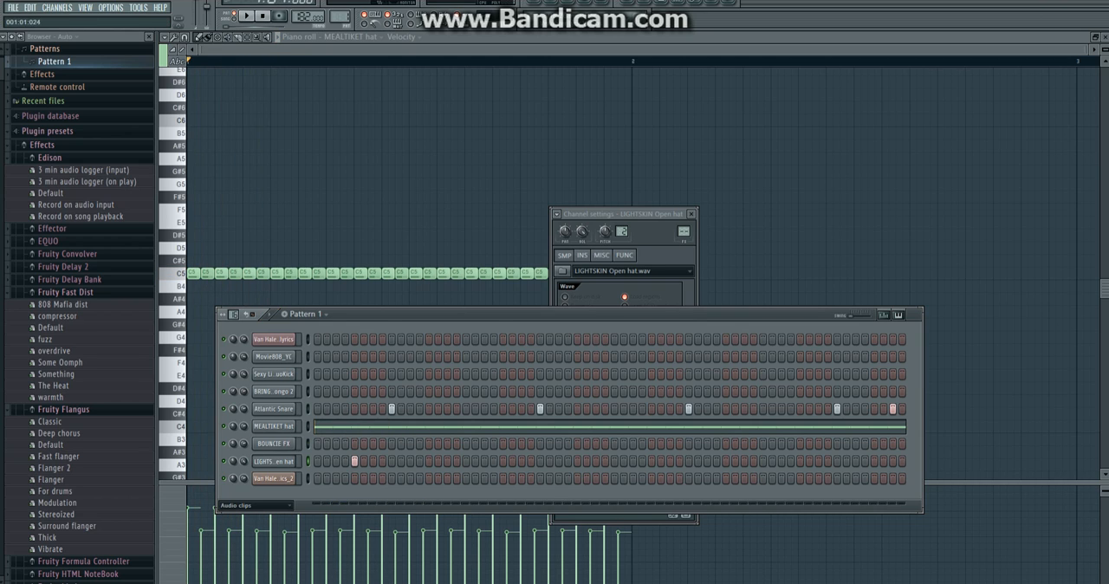
left_click(273, 461)
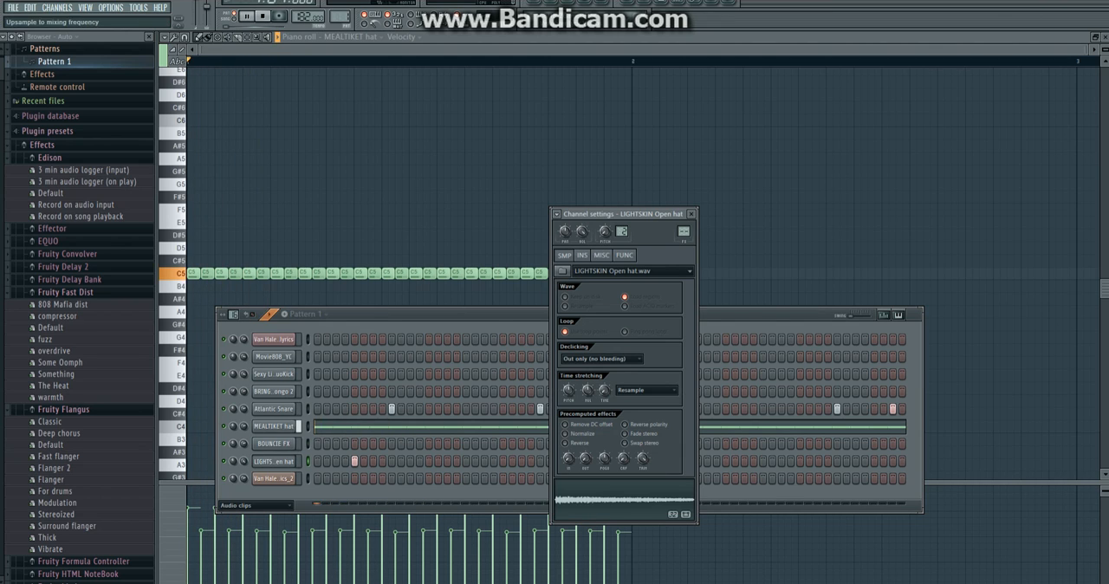
left_click(269, 313)
left_click(652, 461)
left_click(800, 460)
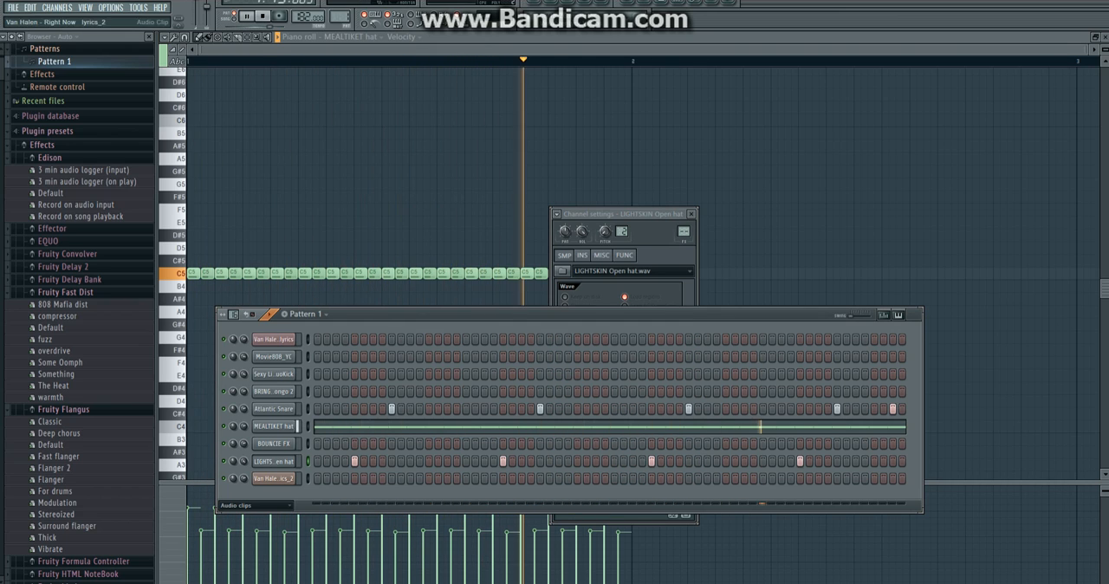
Place BRING DA FIRE OUT Congo 2 hits on steps 3, 5, 21, 35, 37 and 53, and BOUNCIE FX on steps 29 and 61.
left_click(273, 390)
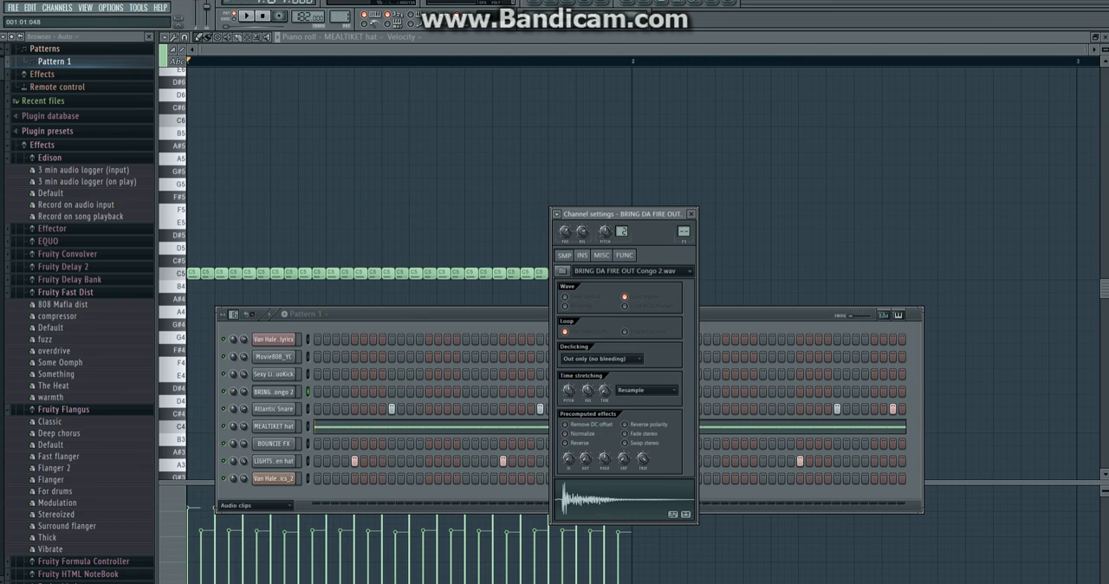
left_click(336, 392)
left_click(354, 391)
left_click(336, 391)
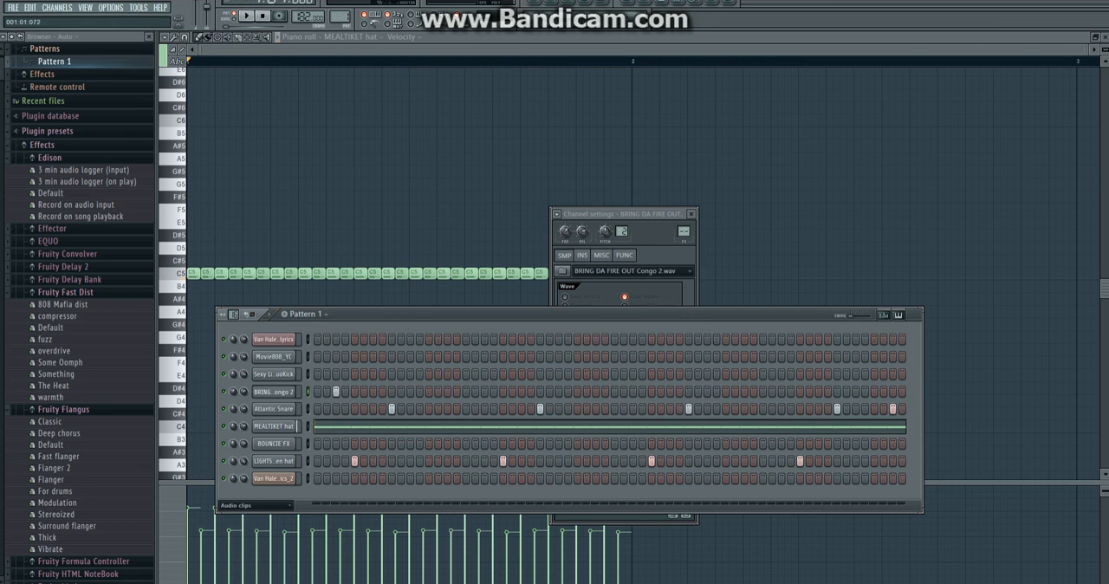
key("space")
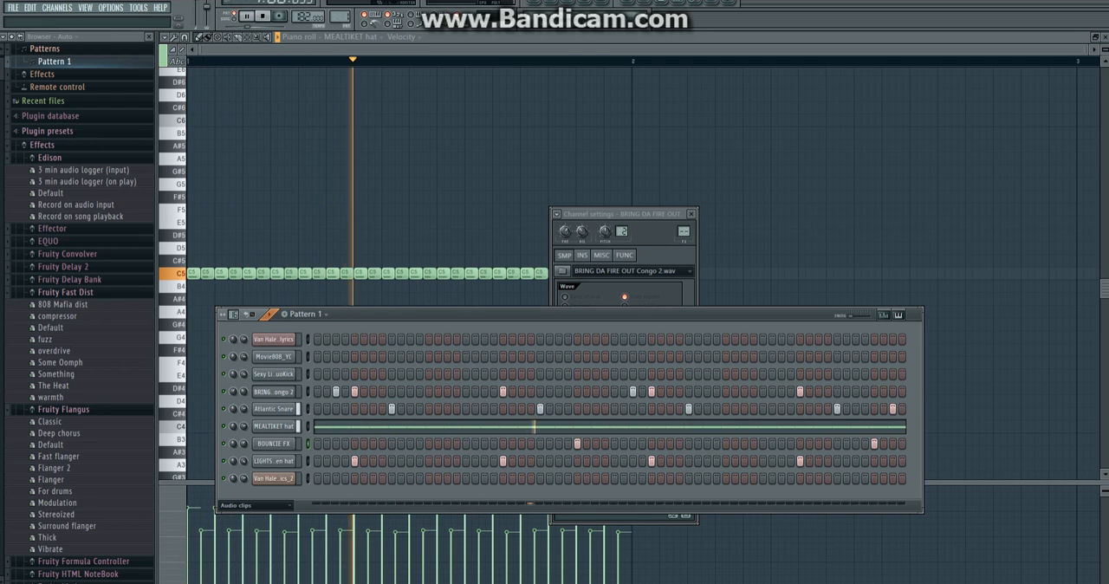
key("space")
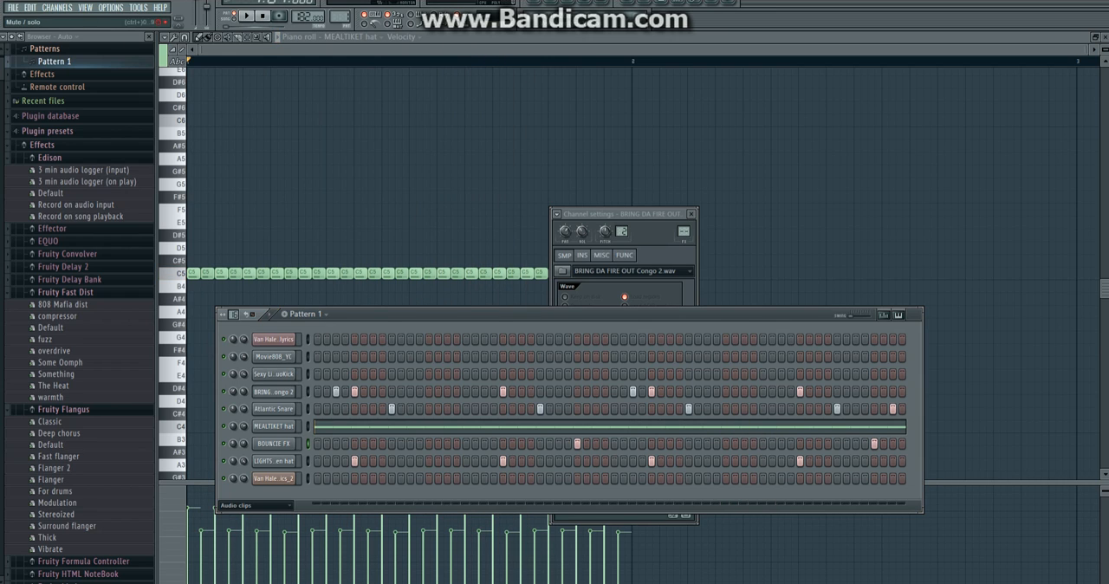
Place Sexy Lil Sumthin DuoKick hits on steps 1, 19, 21, 33, 51, 53 and 59 while playing the pattern.
key("space")
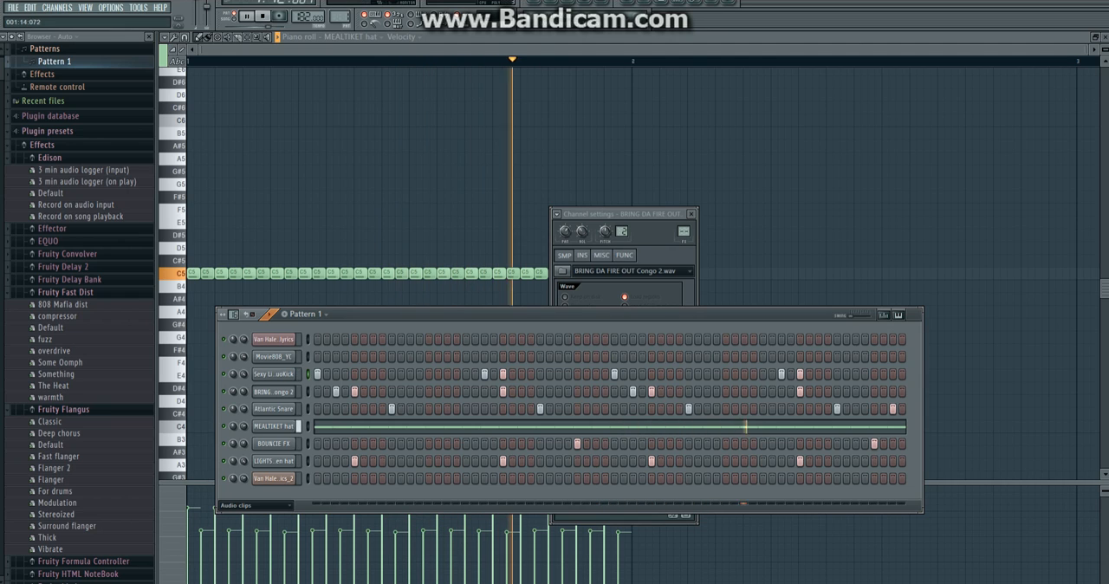
key("space")
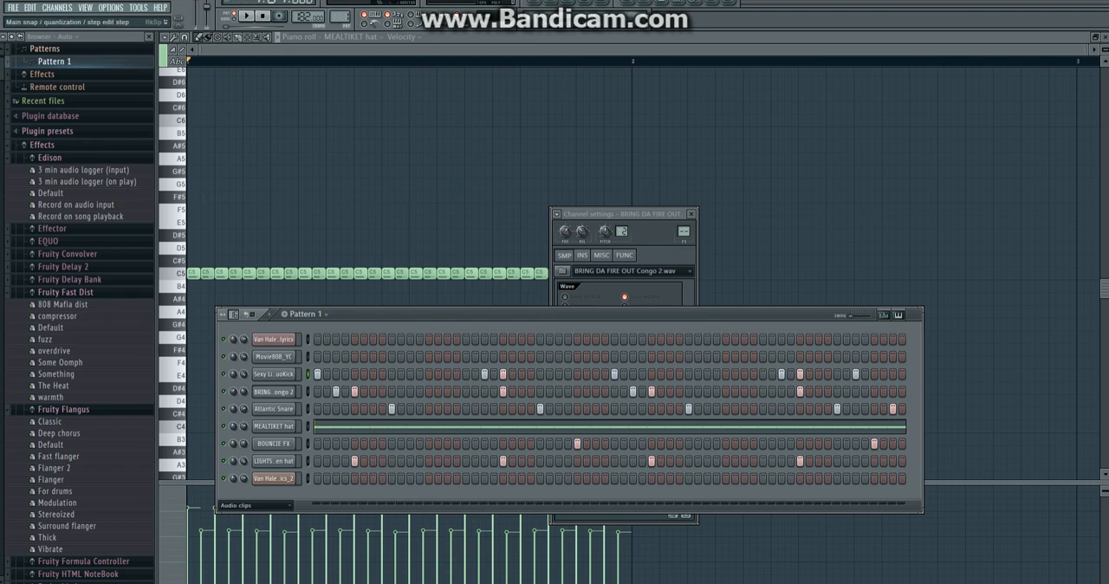
Open the Track 1 clip in Newtone for pitch correction and play it through to examine its detected notes.
key("F5")
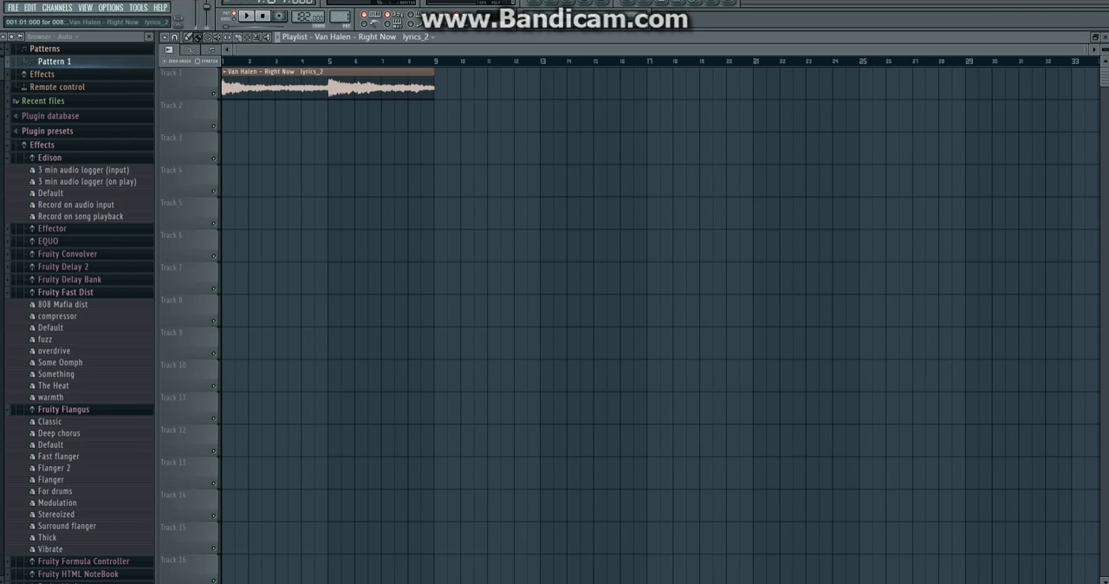
left_click(225, 72)
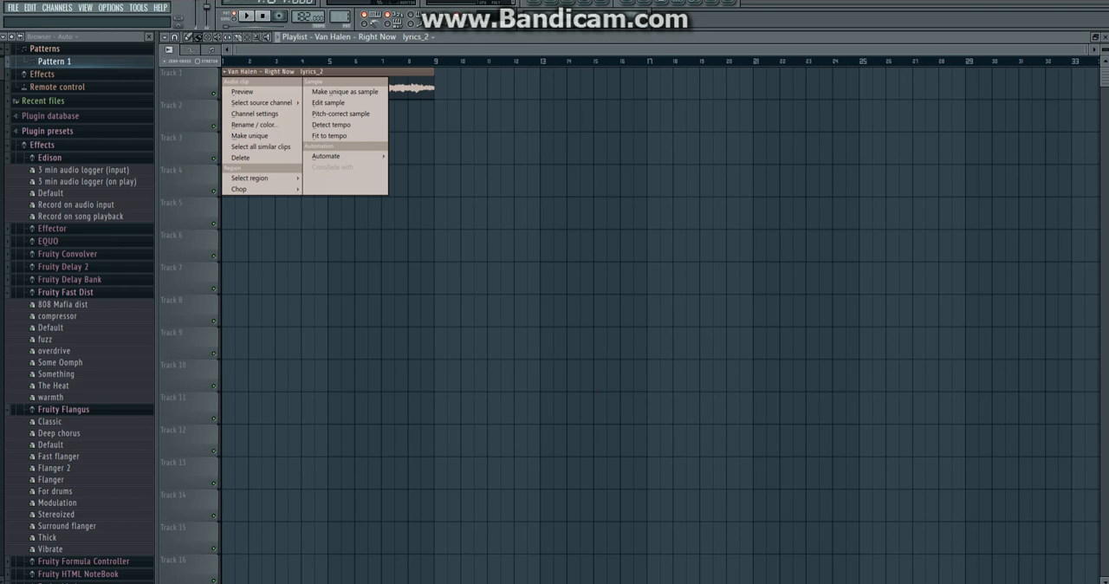
left_click(341, 114)
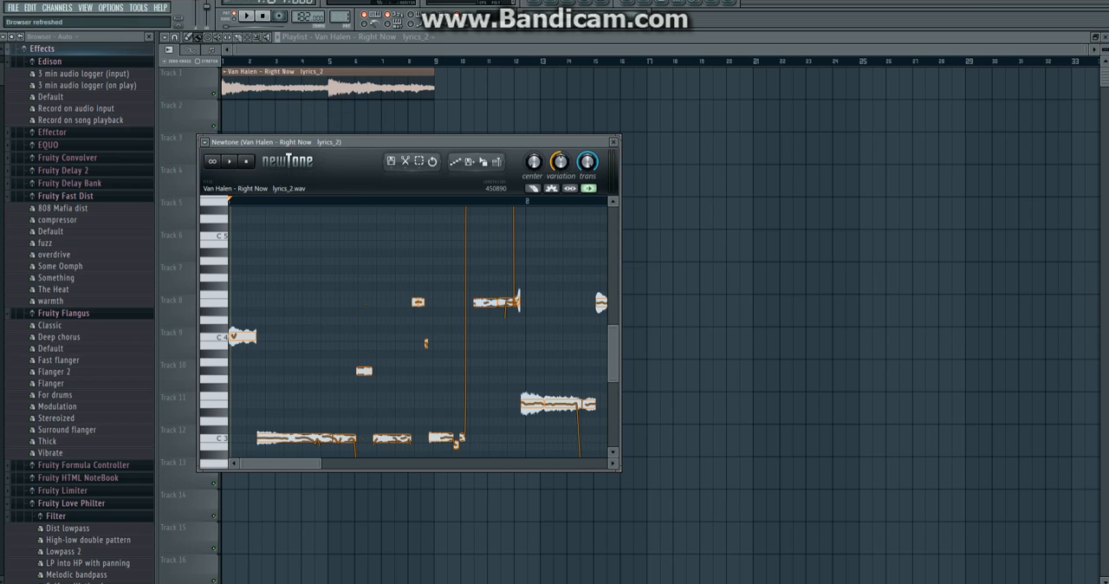
key("space")
scroll(417, 332, "down", 8)
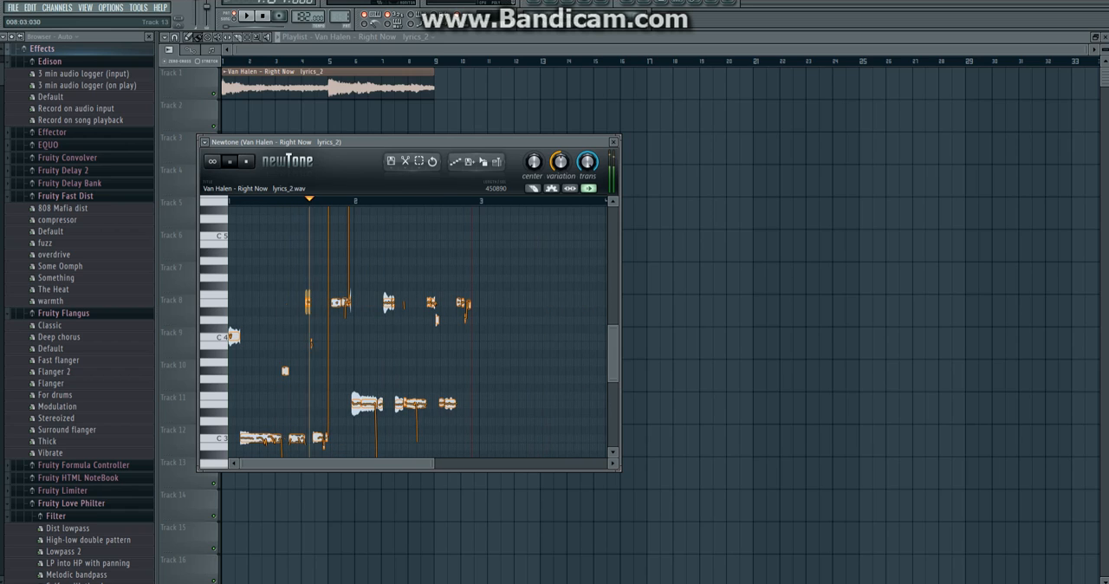
key("space")
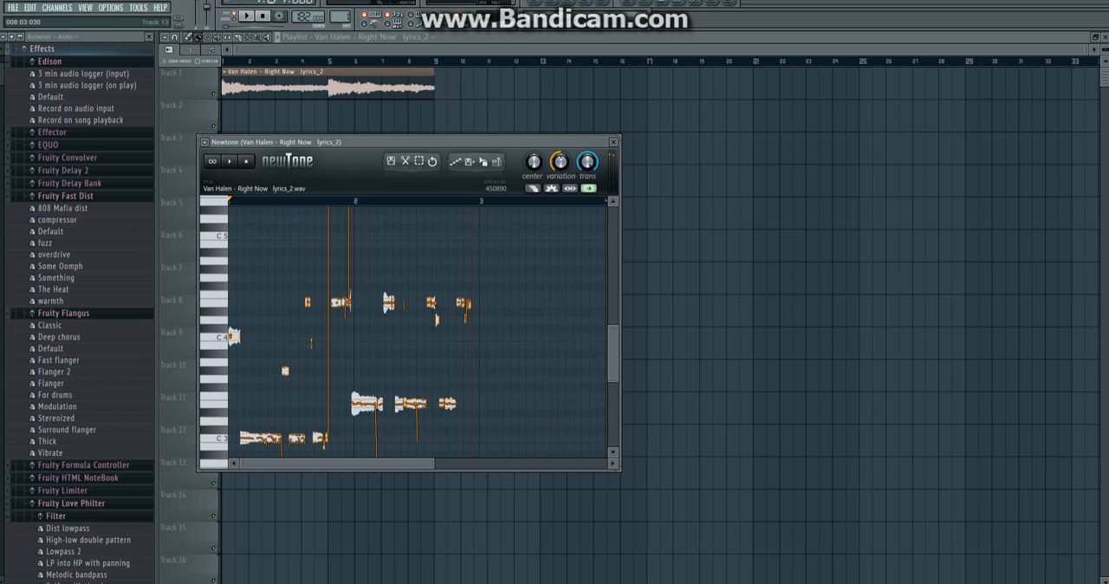
key("space")
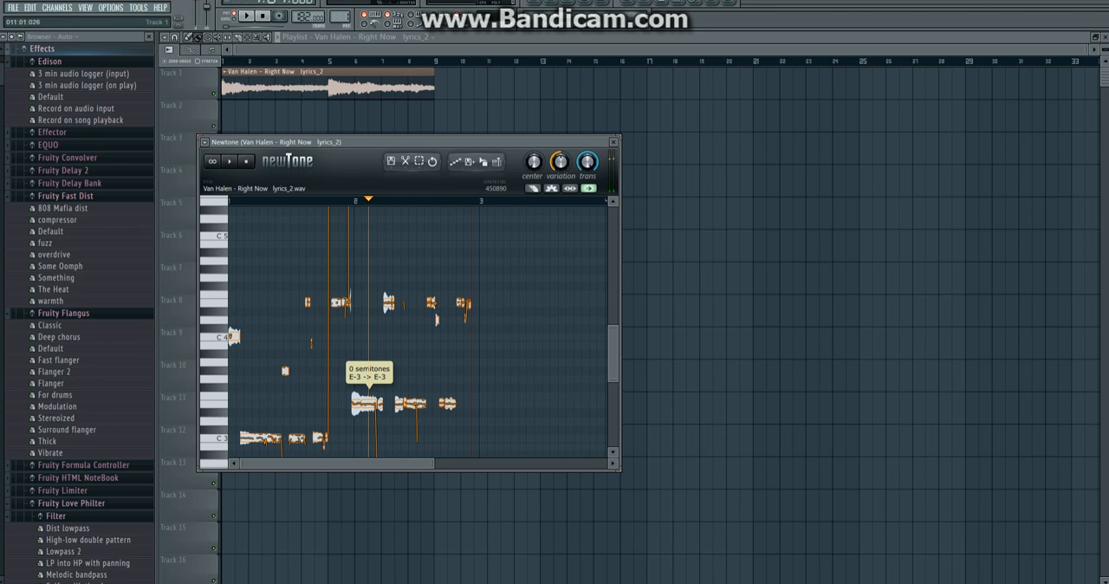
In the Movie808_YC piano roll, place an A#4 note at the bar's start and a D5 note at its midpoint.
key("F6")
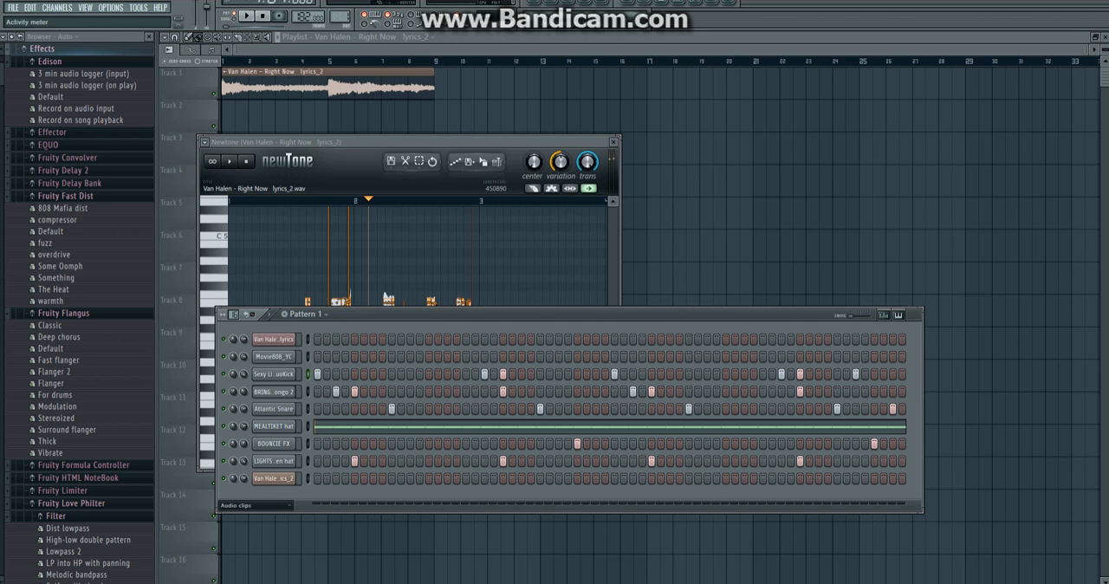
left_click(272, 356)
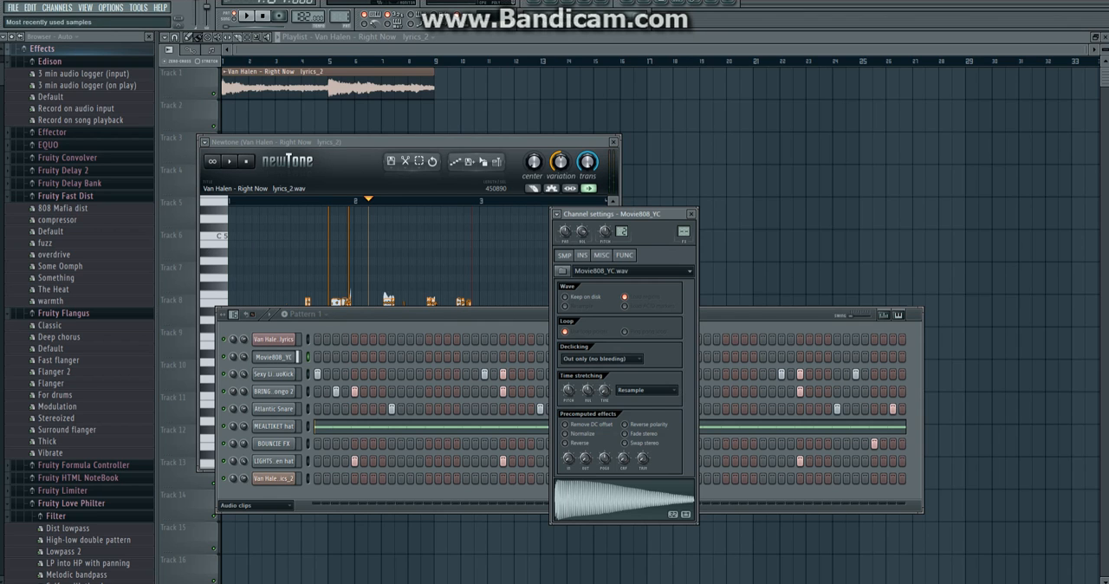
left_click(602, 255)
right_click(293, 355)
left_click(325, 357)
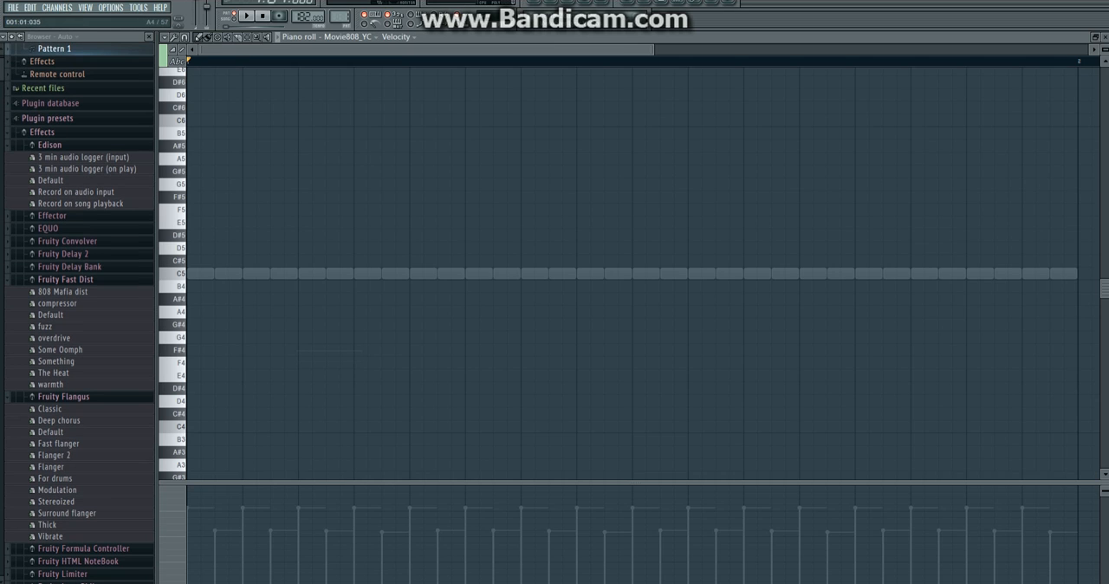
left_click(200, 299)
left_click(238, 504)
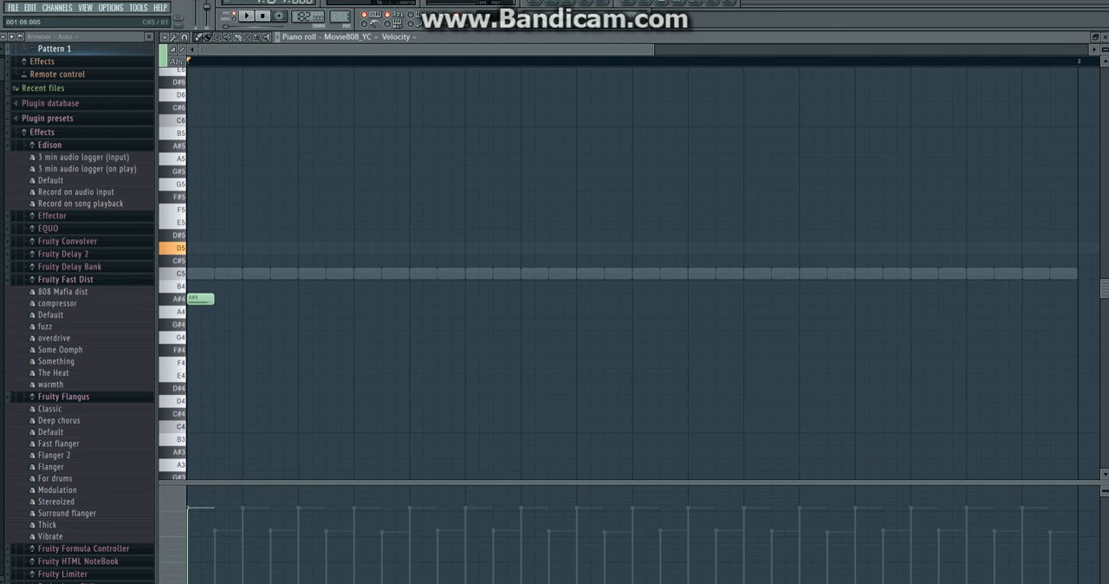
left_click(639, 261)
right_click(639, 260)
left_click(640, 248)
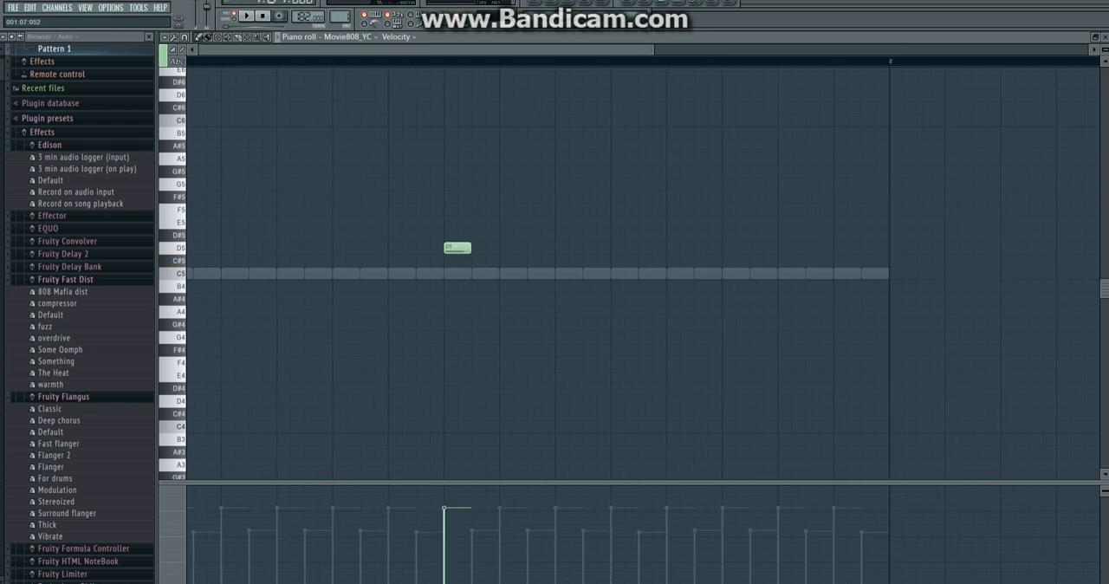
Add two adjacent A#4 notes shortly before the midpoint of bar 1 in the Movie808_YC line, checking them by playback.
left_click_drag(653, 49, 1088, 50)
scroll(641, 274, "up", 1)
key("space")
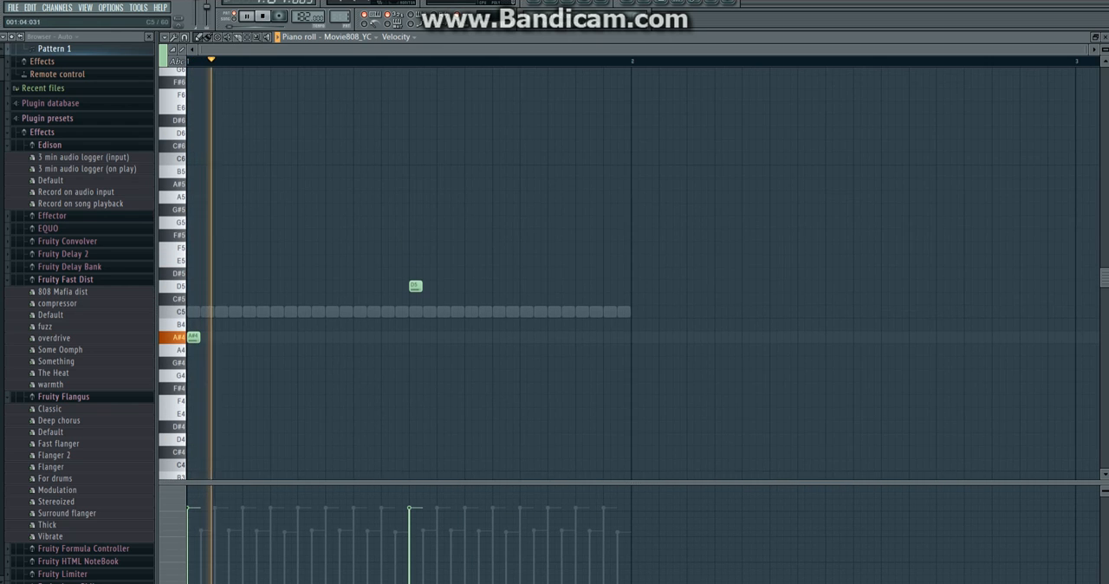
left_click(330, 337)
key("space")
key("space")
left_click(317, 337)
left_click_drag(305, 321, 356, 337)
key("space")
key("space")
Replace the D5 note at bar 1's midpoint with A#4, then add an adjacent A#4 pair and a final A#4 near the bar's end.
right_click(416, 286)
left_click(416, 350)
right_click(416, 350)
left_click(416, 337)
left_click_drag(306, 333, 538, 337)
left_click(578, 337)
left_click(595, 337)
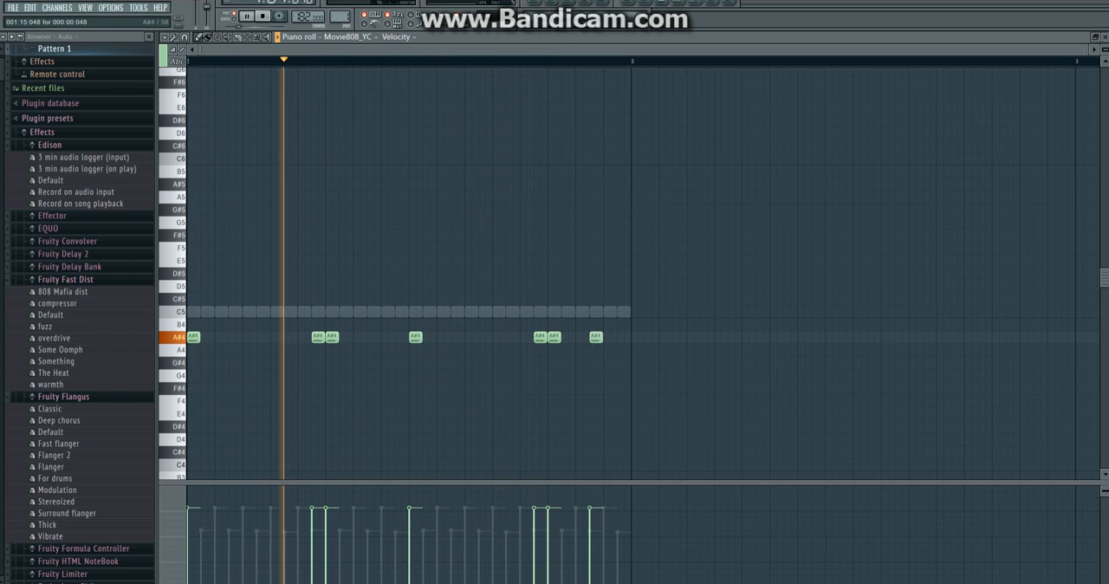
Duplicate all of bar 1's 808 notes into bar 2, transposed up to D5.
key("ctrl+a")
left_click_drag(620, 337, 1065, 286)
Duplicate the whole MEALTIKET hat note row from bar 1 into bar 2 in its piano roll.
key("F6")
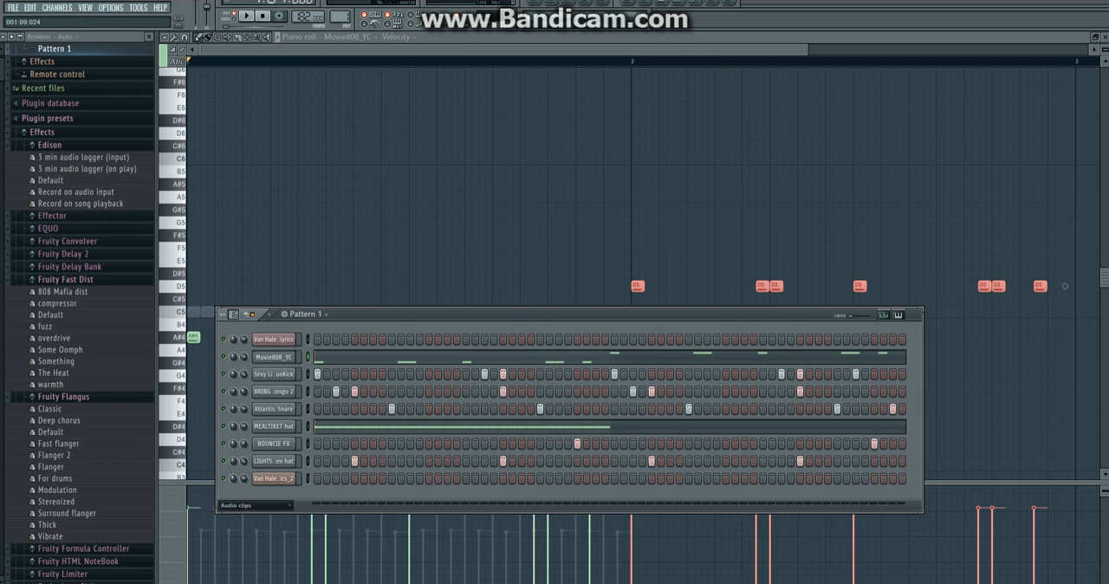
left_click(431, 426)
left_click_drag(500, 49, 1087, 49)
key("space")
key("ctrl+a")
key("ctrl+b")
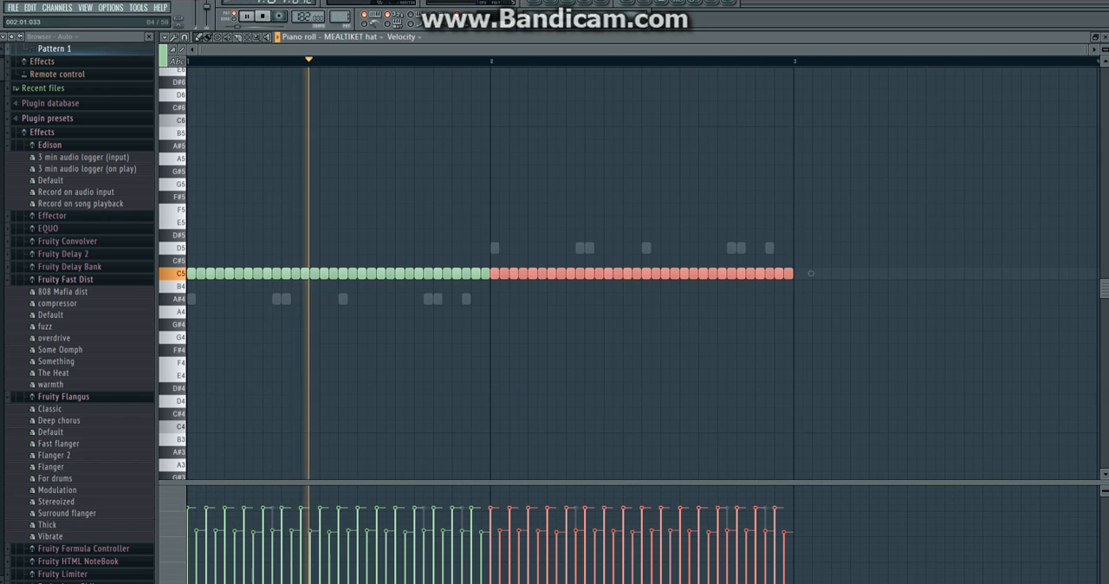
left_click(13, 7)
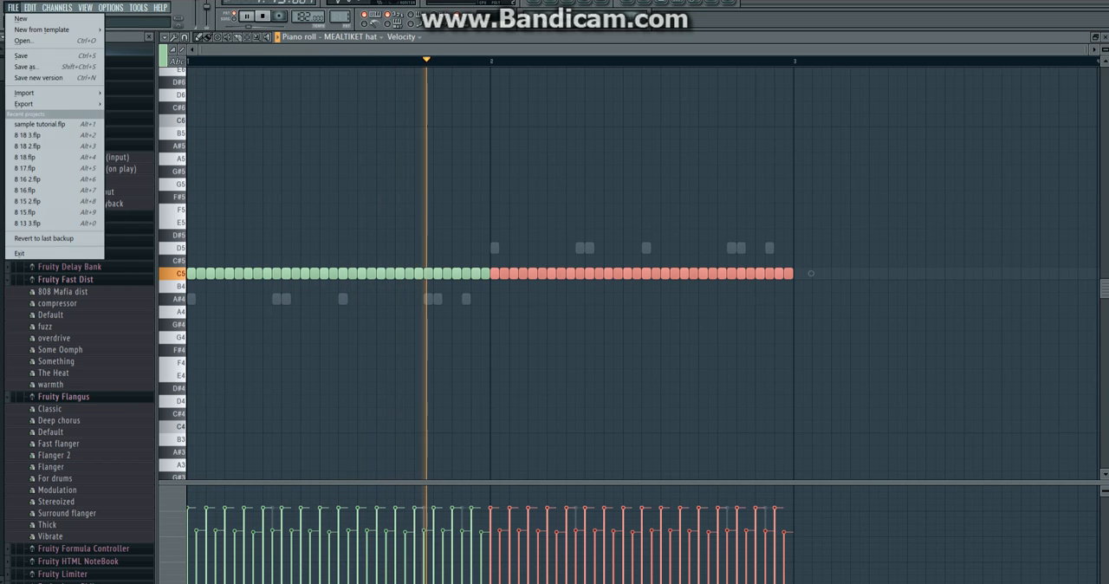
left_click(23, 56)
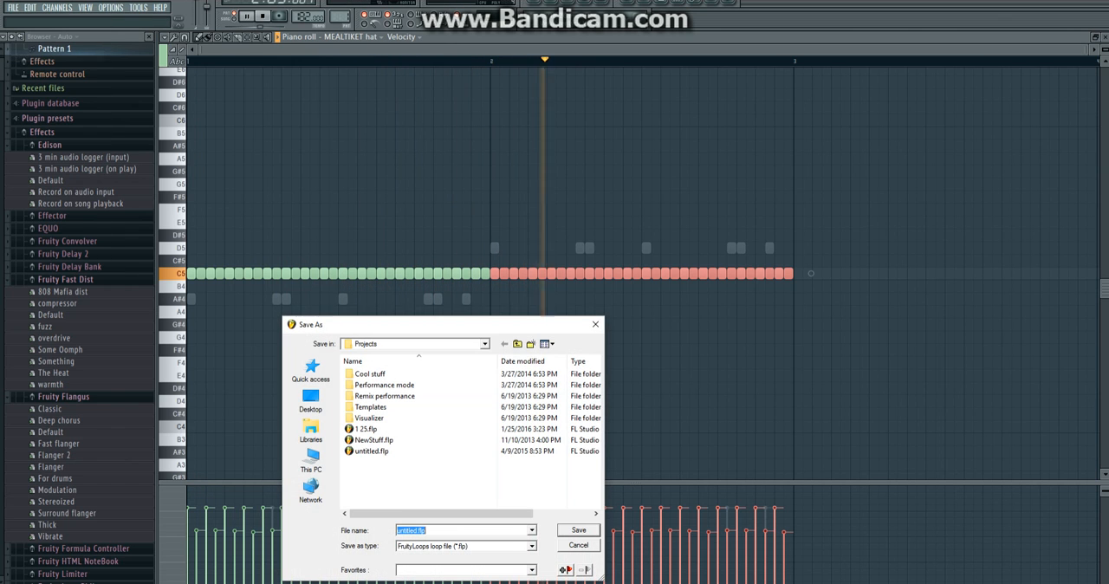
key("Escape")
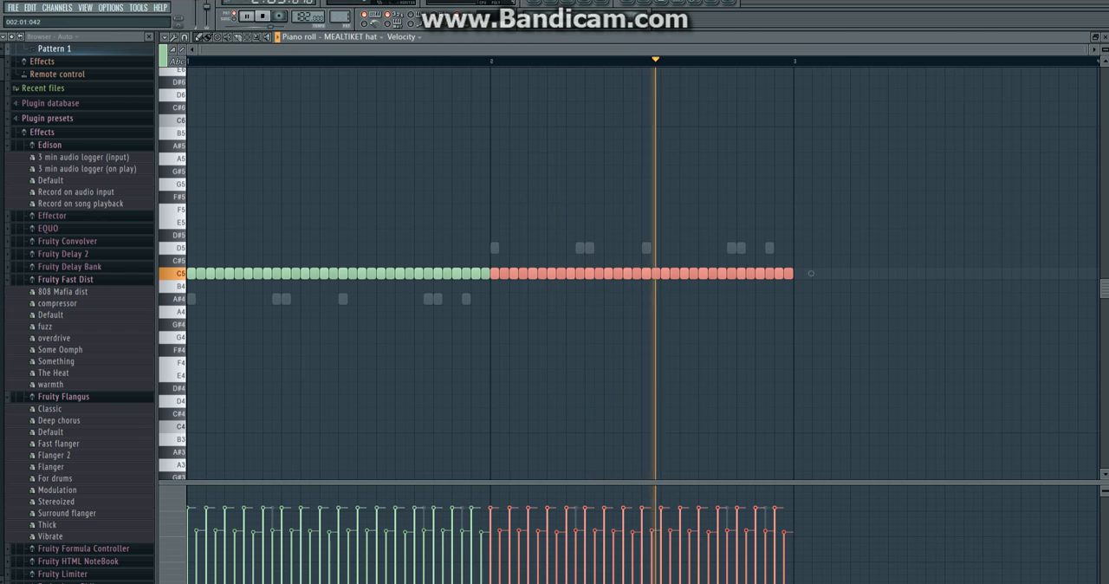
Add a short D6 note at the very end of bar 2 in the Movie808_YC piano roll.
key("F6")
key("space")
left_click(464, 357)
left_click_drag(501, 50, 1087, 50)
scroll(643, 372, "up", 1)
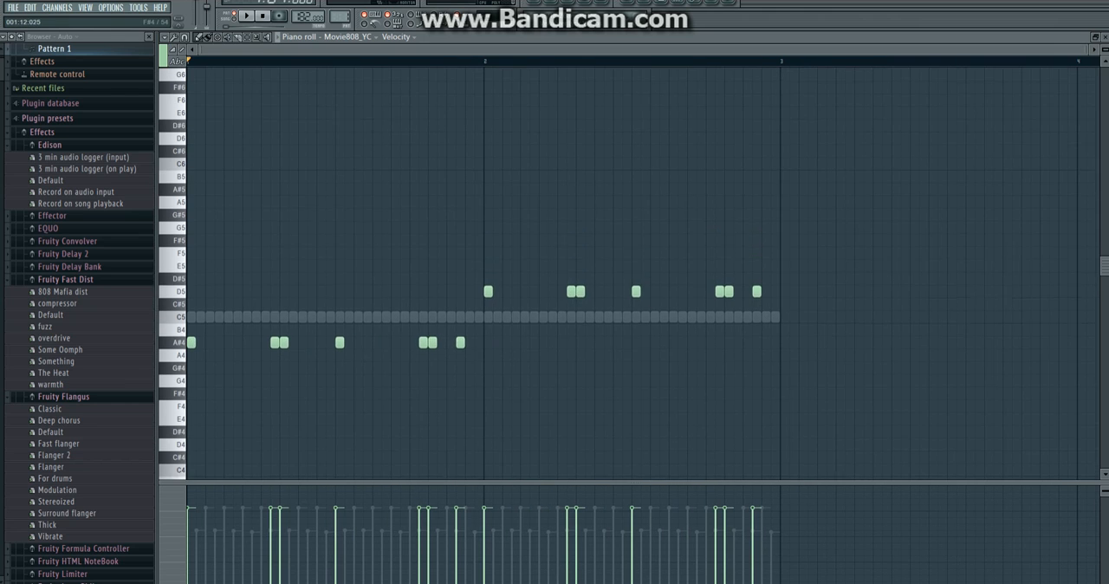
scroll(643, 372, "up", 1)
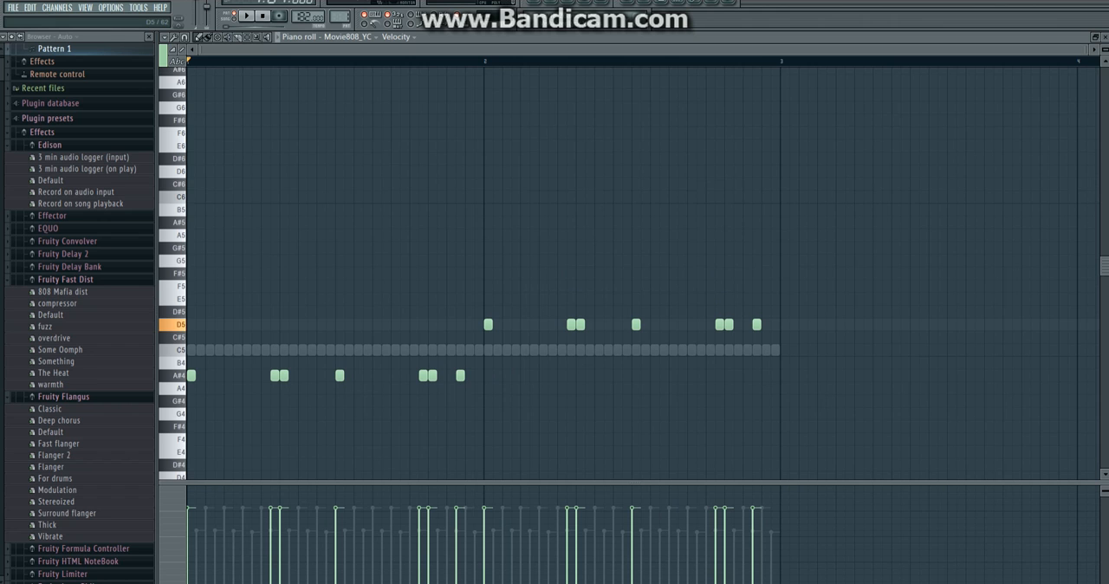
left_click(776, 172)
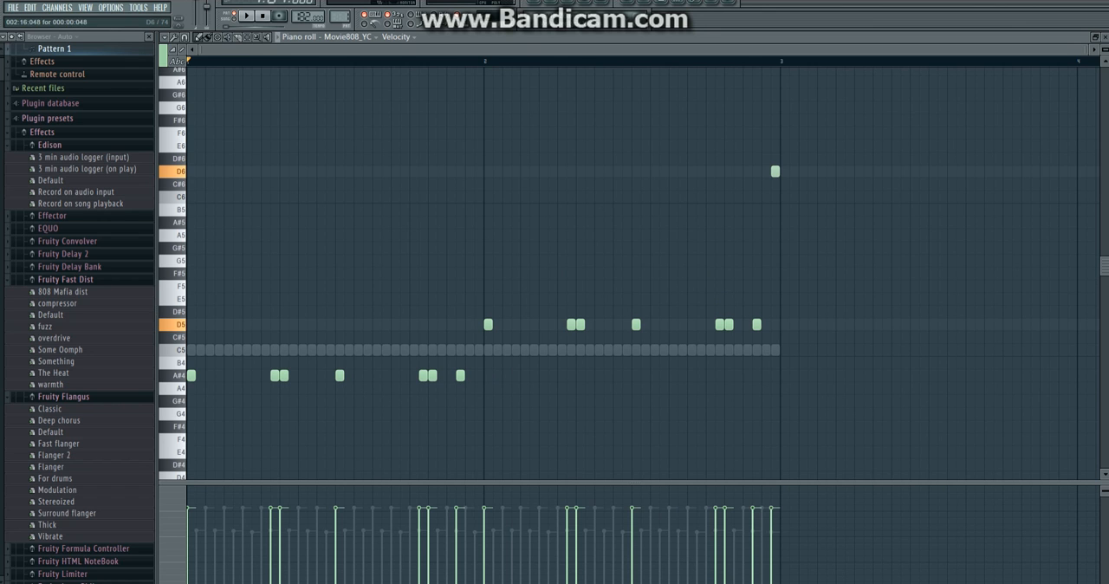
Raise bar 1's last A#4 note to A#5 and add a two-step-long A#4 slide note at 1:16:000.
left_click_drag(1088, 50, 697, 49)
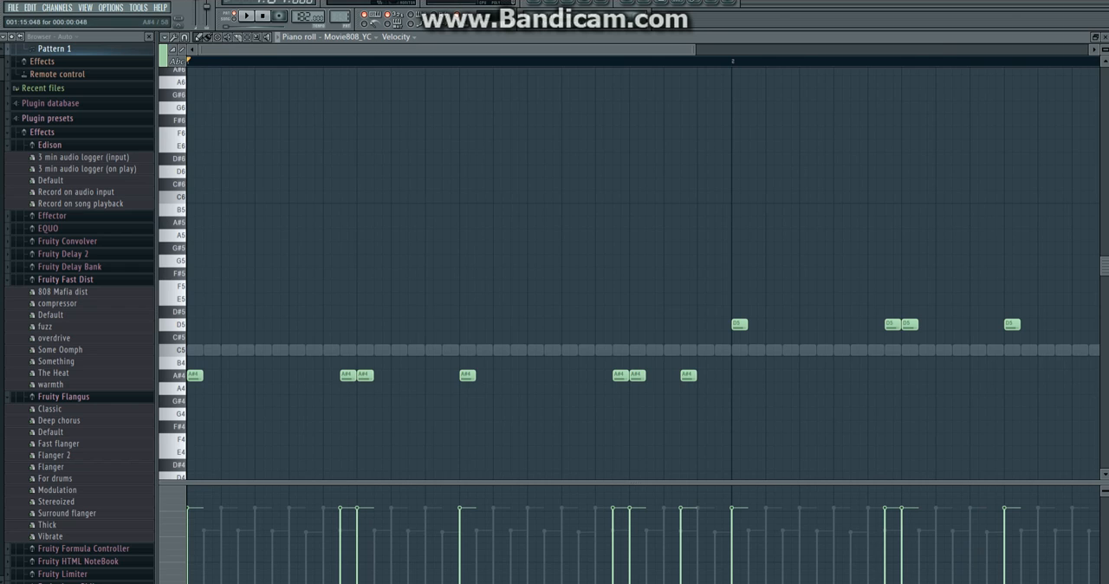
left_click(687, 222)
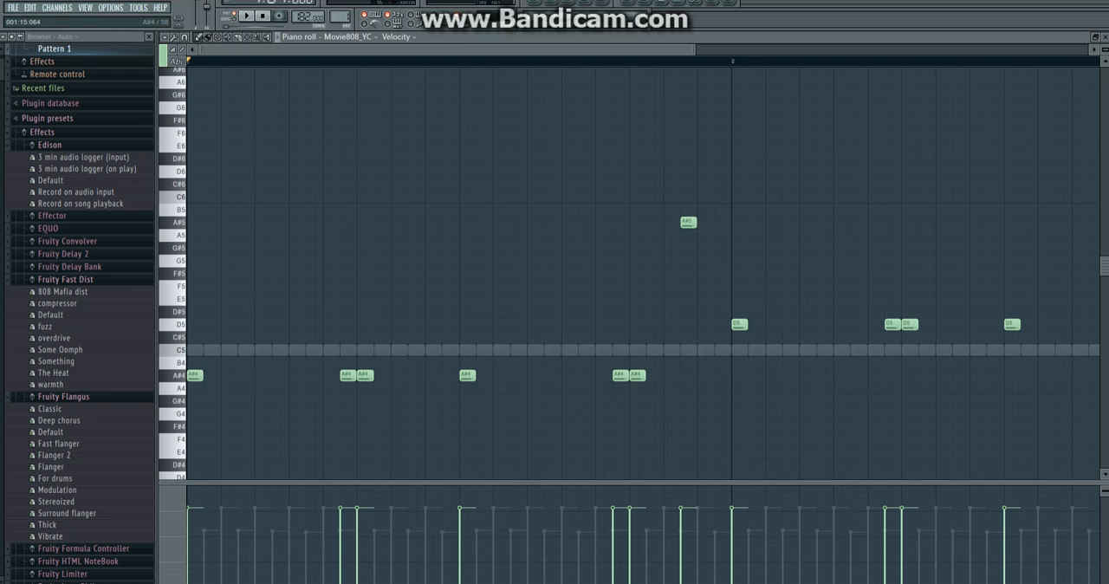
left_click(705, 374)
key("space")
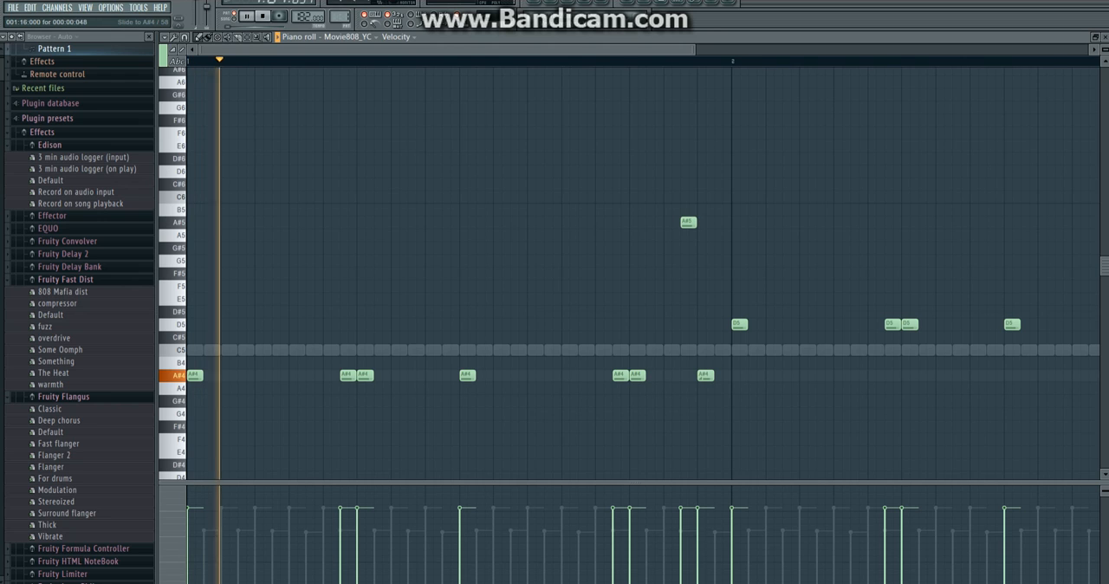
left_click_drag(713, 376, 764, 375)
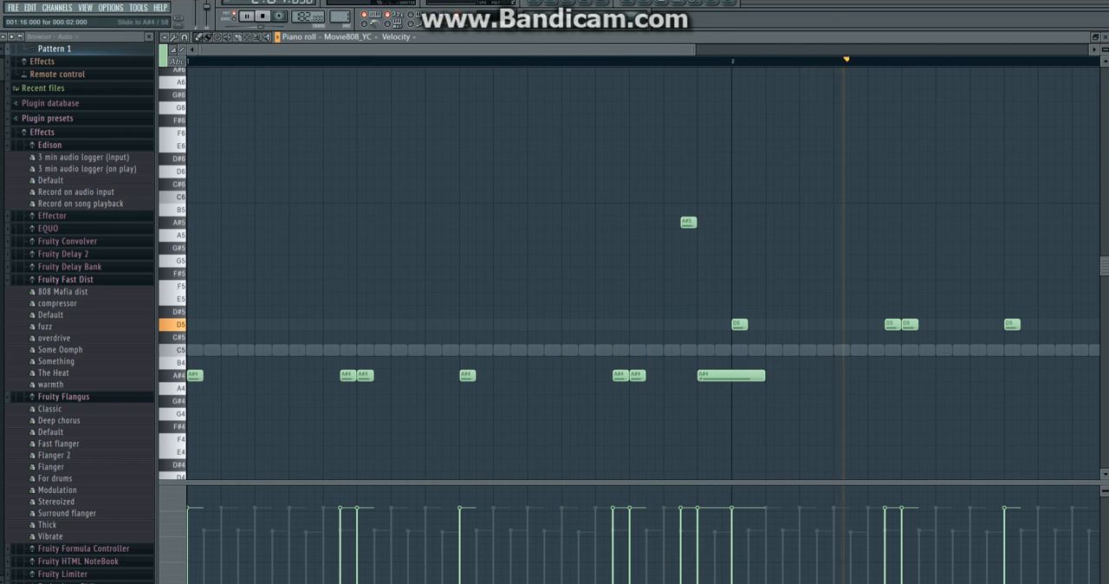
Add a second D6 note just before the one ending bar 2 and lower its velocity, checking it by playback.
left_click_drag(692, 49, 1088, 50)
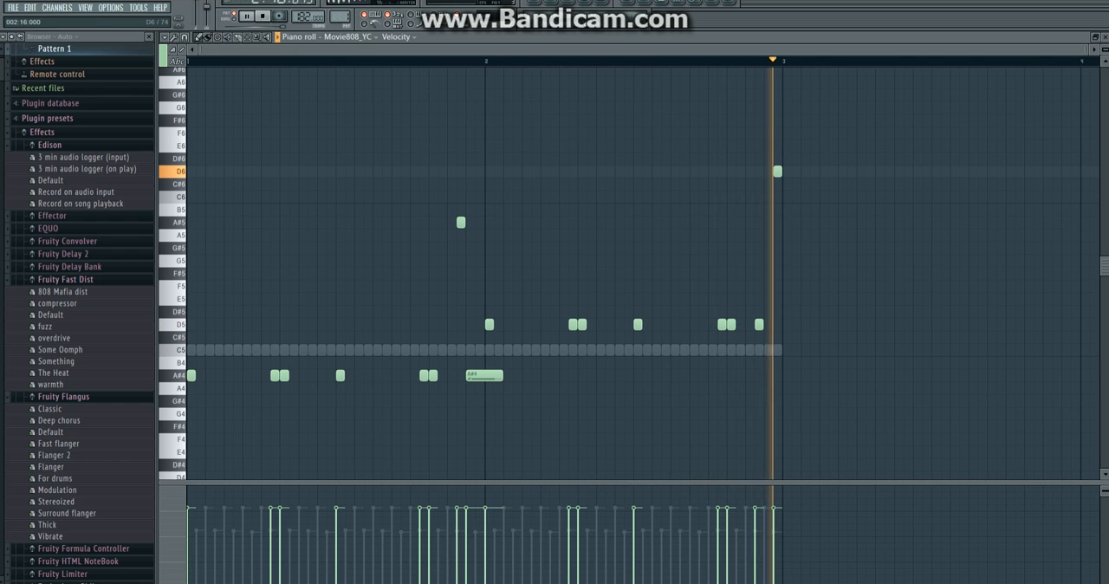
left_click(769, 172)
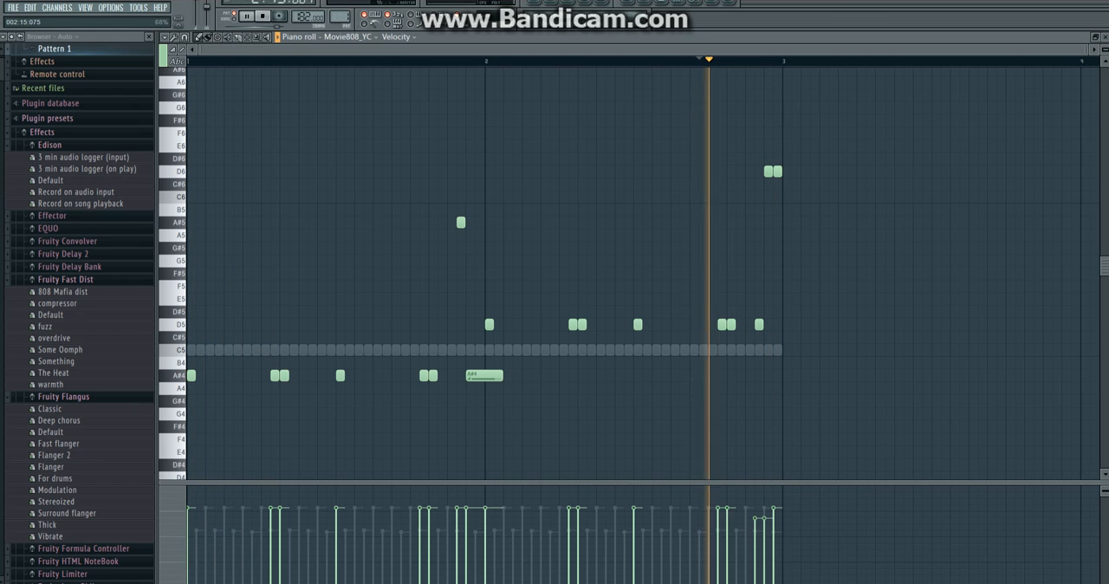
key("space")
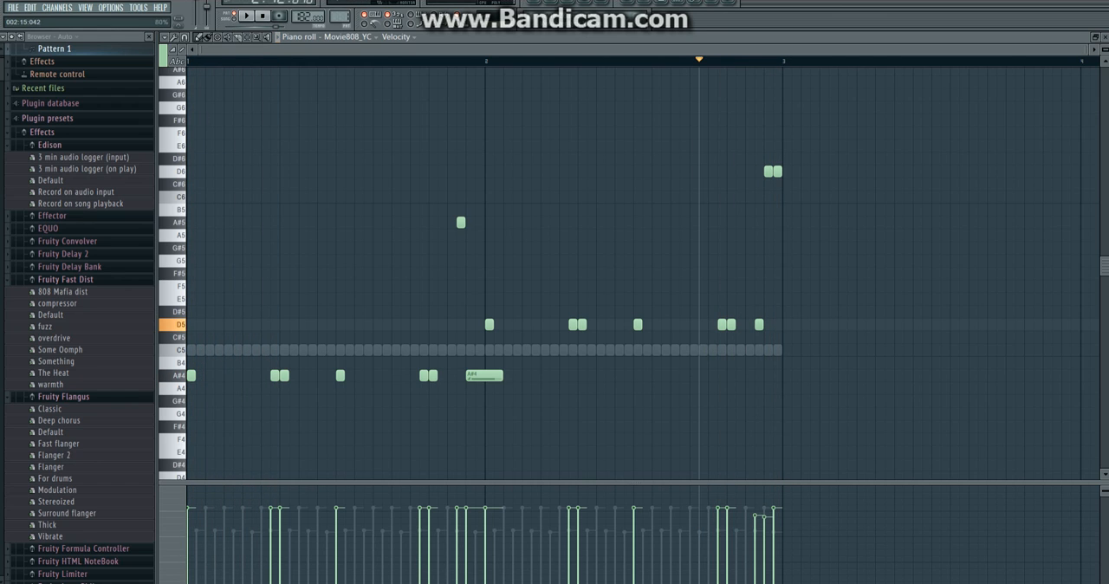
key("space")
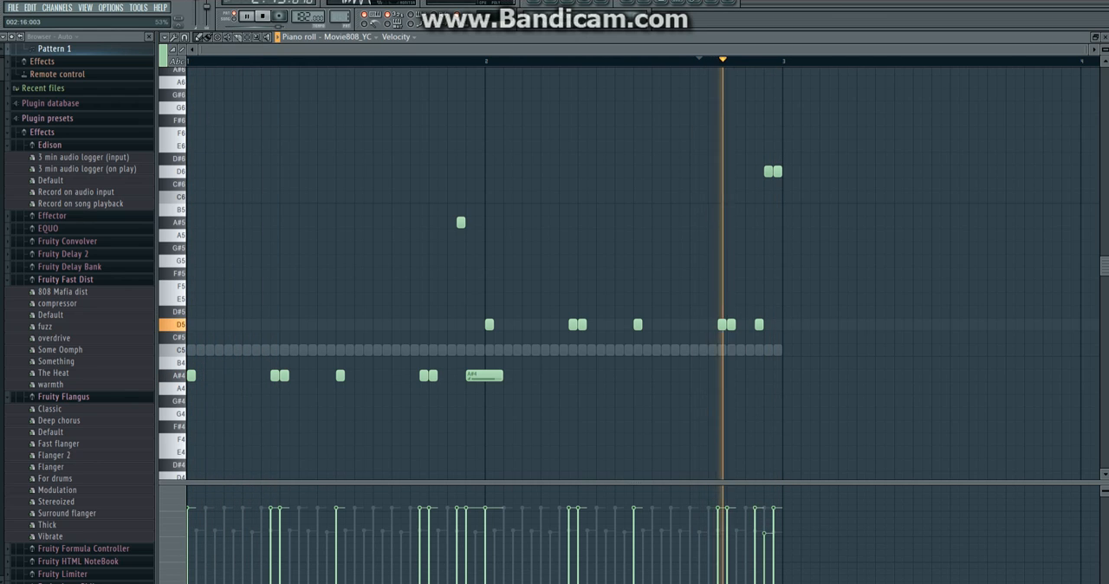
key("space")
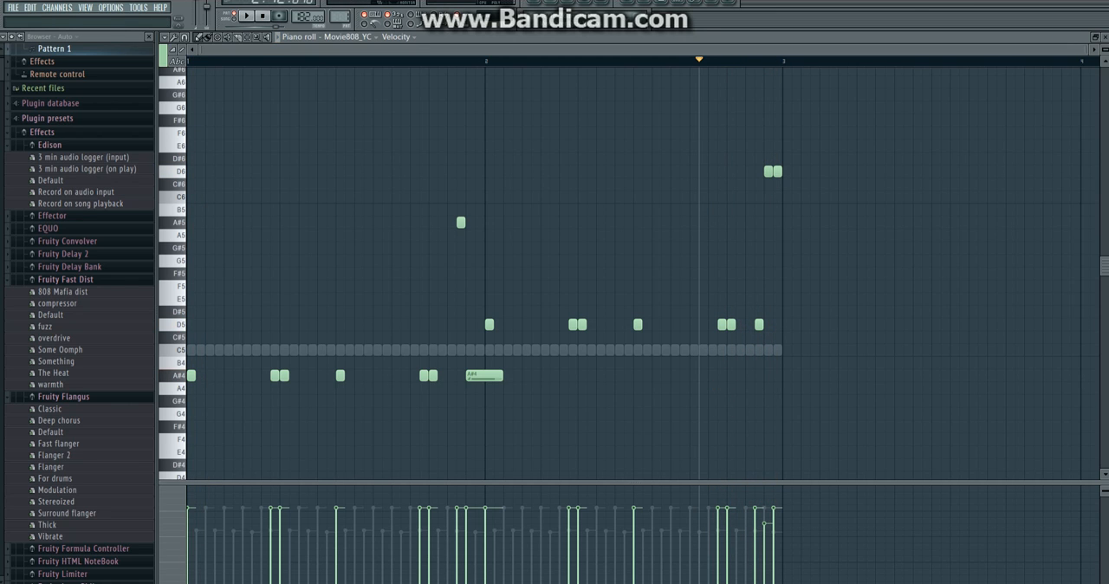
Place Pattern 1 at bar 1 on Track 2 of the playlist and switch playback to song mode.
key("F5")
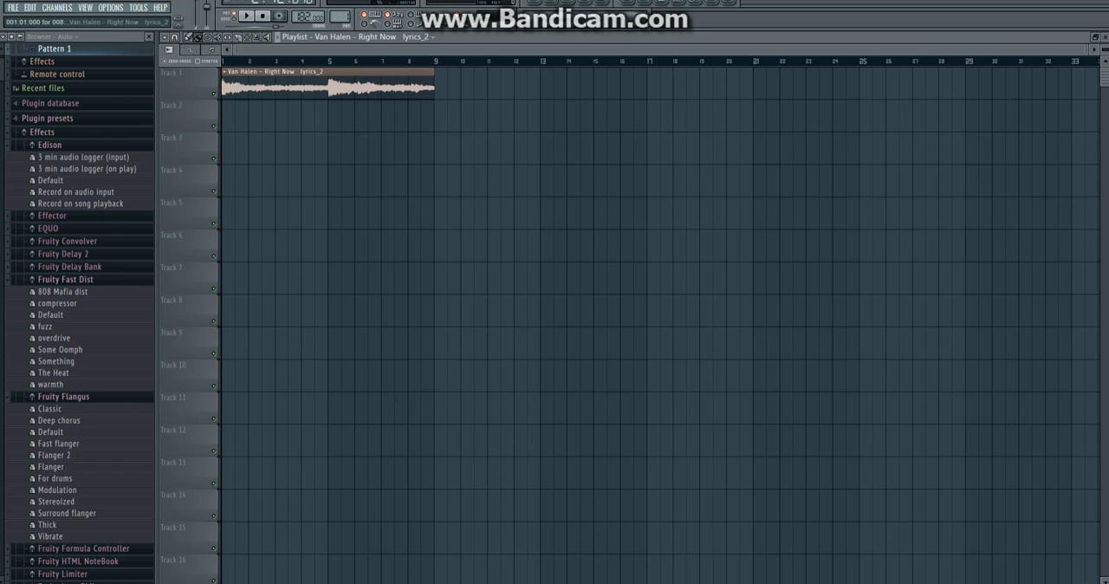
left_click(346, 37)
left_click(338, 89)
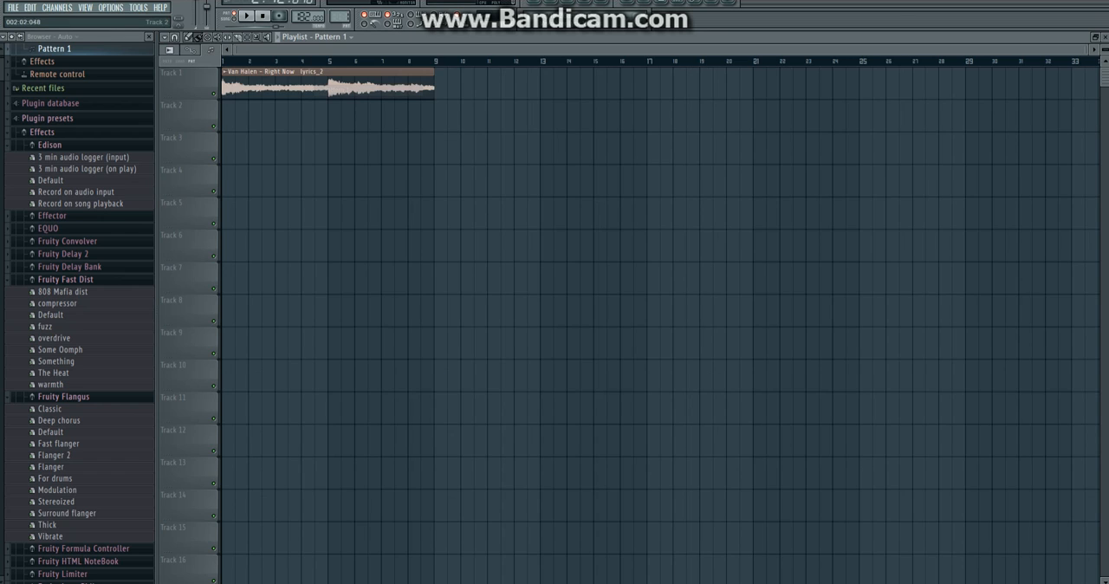
left_click(228, 115)
left_click(232, 16)
key("space")
key("space")
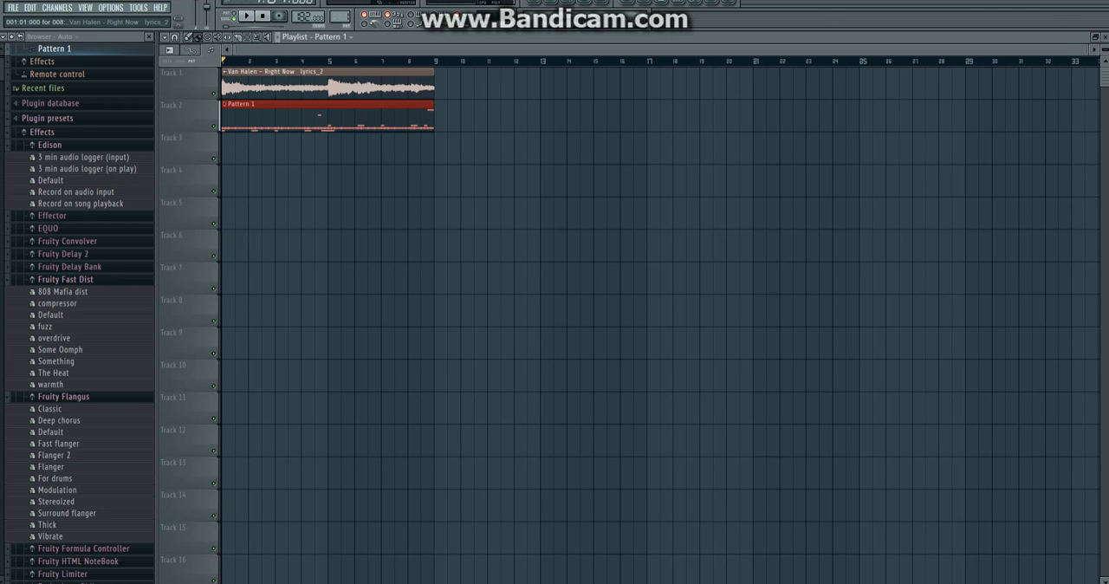
Clone Pattern 1 and remove the Movie808_YC notes from the copy.
left_click(350, 86)
key("F6")
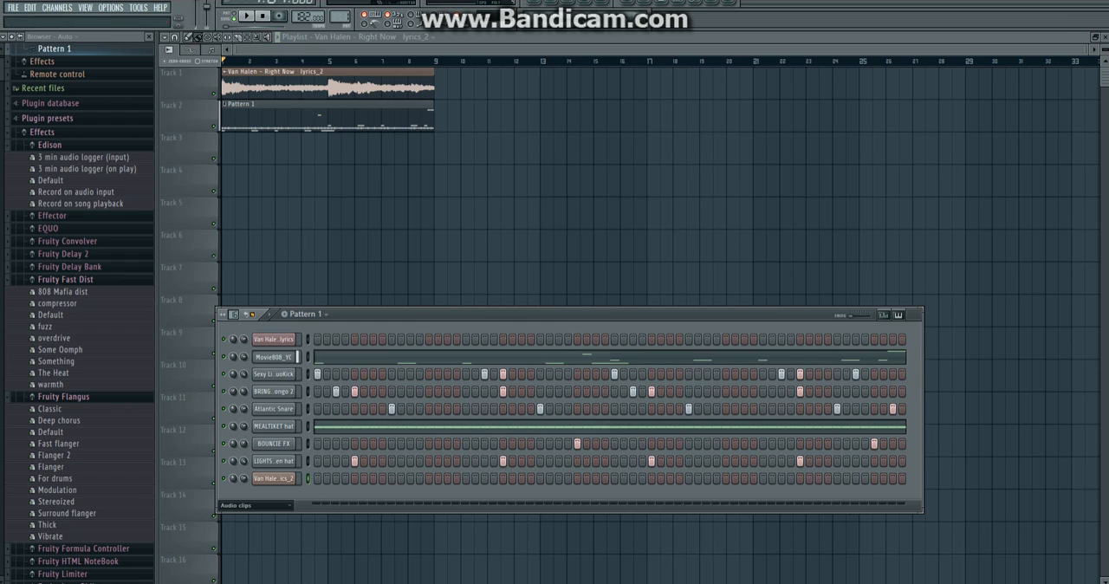
key("space")
left_click(307, 313)
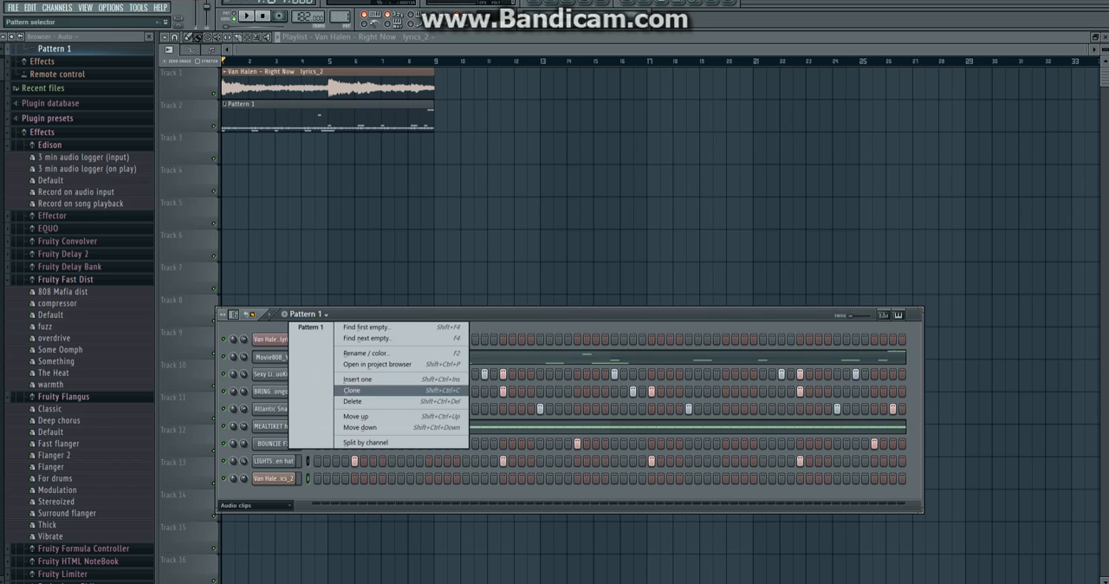
left_click(356, 398)
right_click(295, 352)
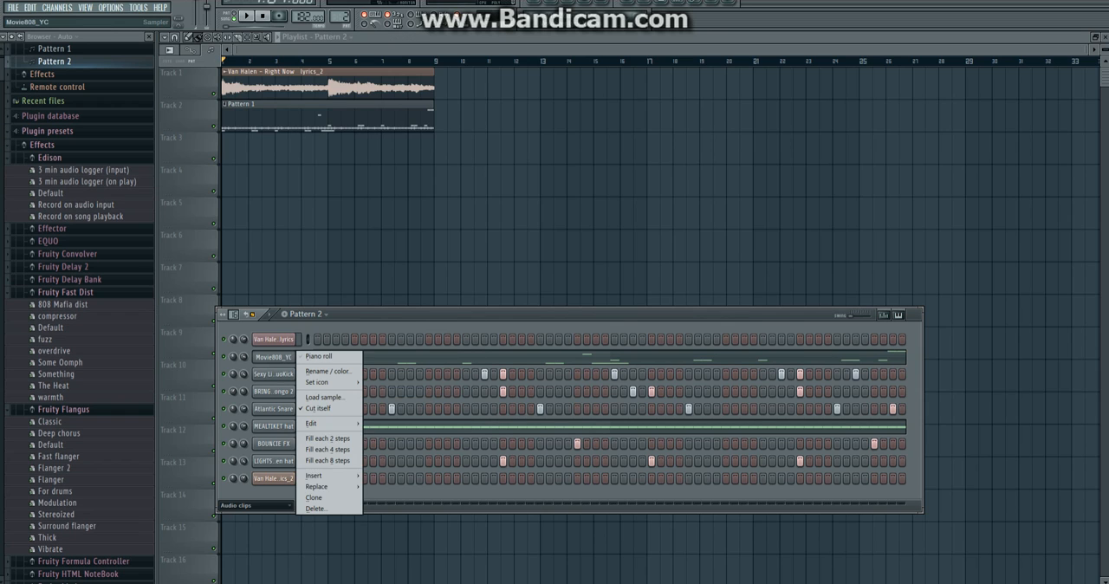
mouse_move(320, 423)
left_click(378, 423)
Copy the Van Halen sample clip to bar 9 on Track 1 and move the Pattern 1 clip to bar 9 on Track 2.
left_click_drag(246, 87, 457, 86)
left_click_drag(252, 117, 464, 117)
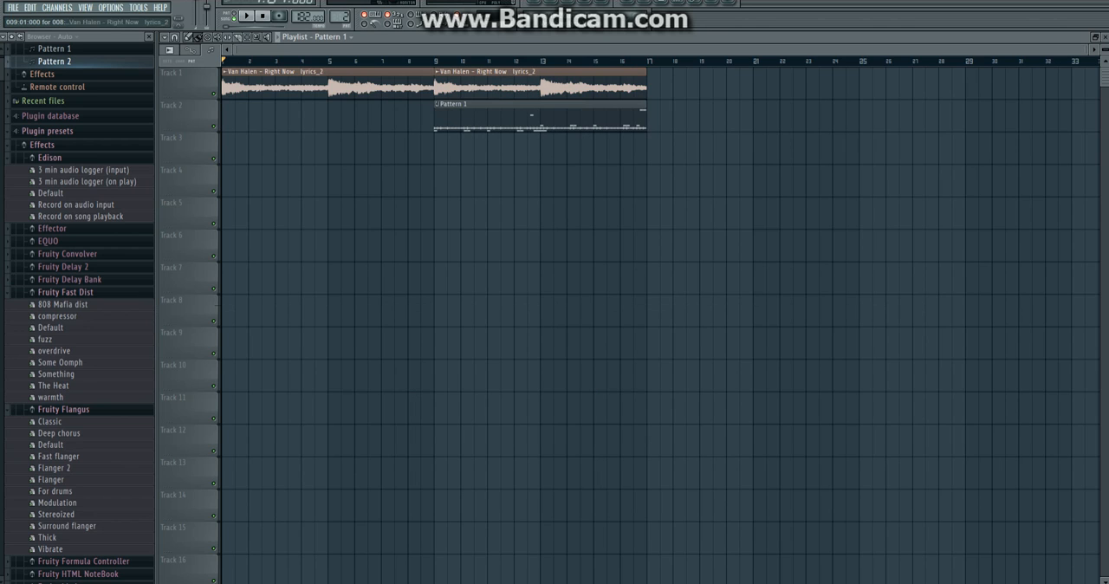
Place Pattern 2 at bar 1 on Track 2 before Pattern 1 and play the arrangement.
left_click(329, 37)
left_click(347, 101)
left_click(232, 117)
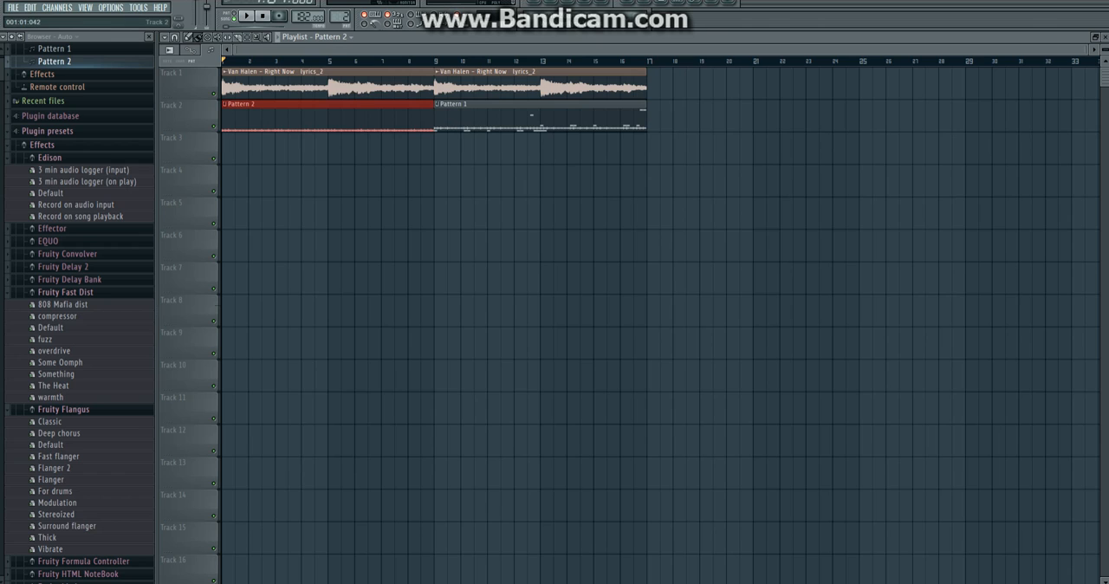
key("space")
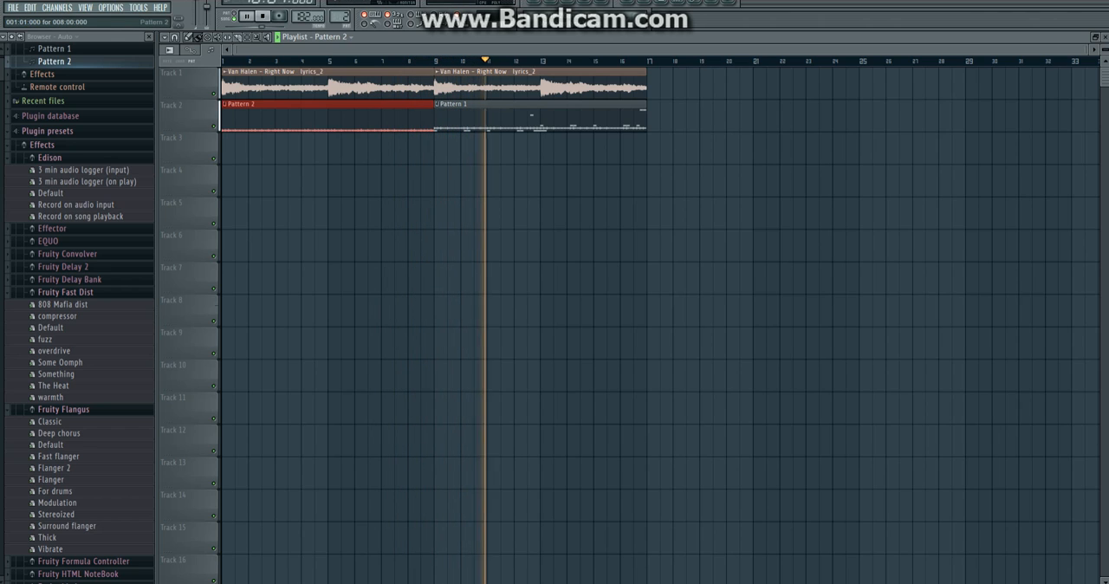
Route the Van Halen - Right Now lyrics channel to mixer insert 2, view it in the mixer and play the song.
key("F6")
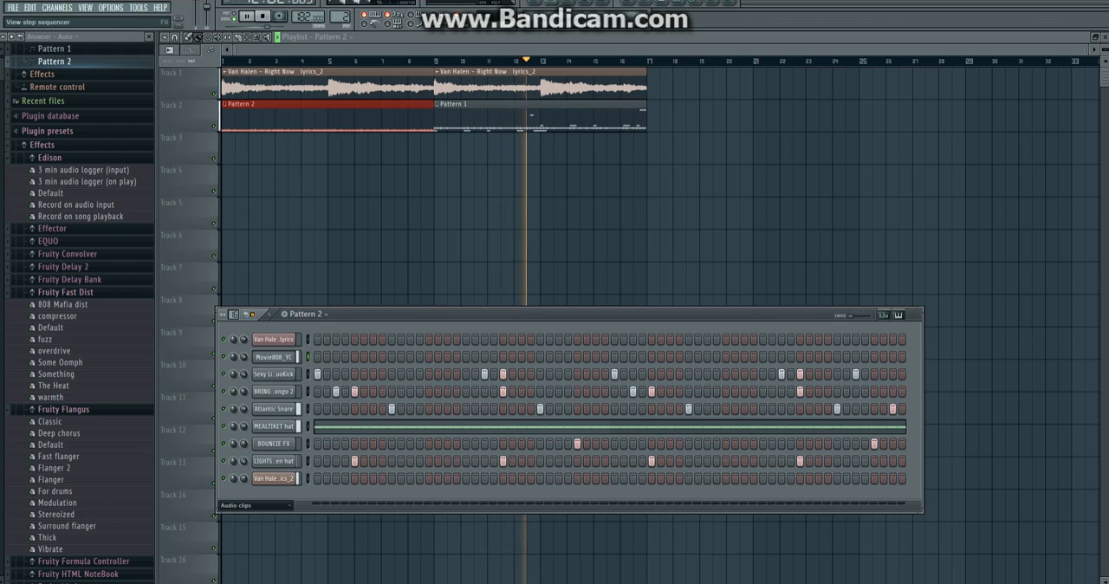
key("space")
left_click(273, 340)
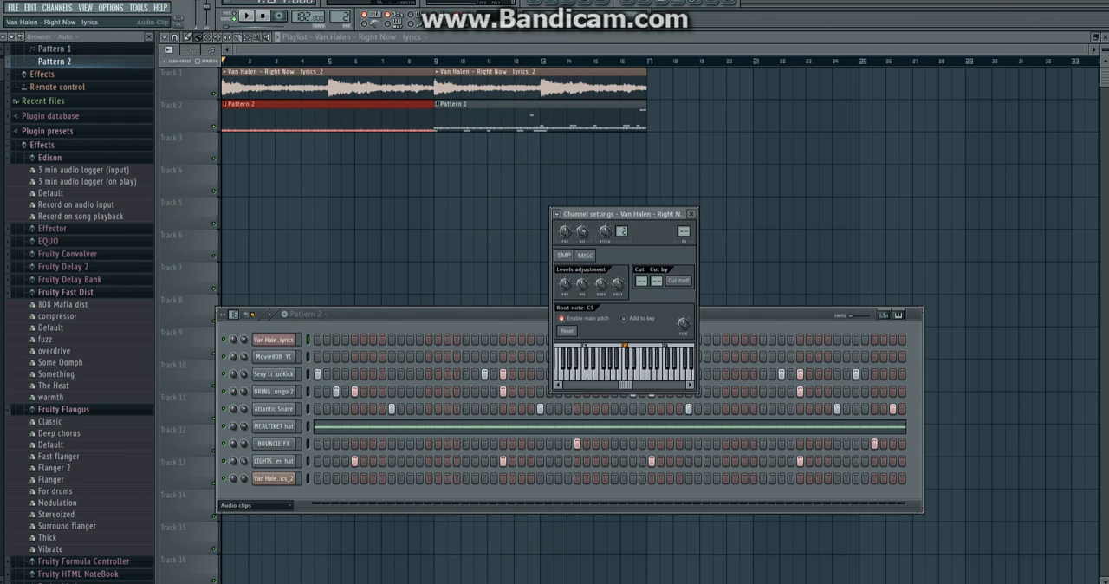
key("F9")
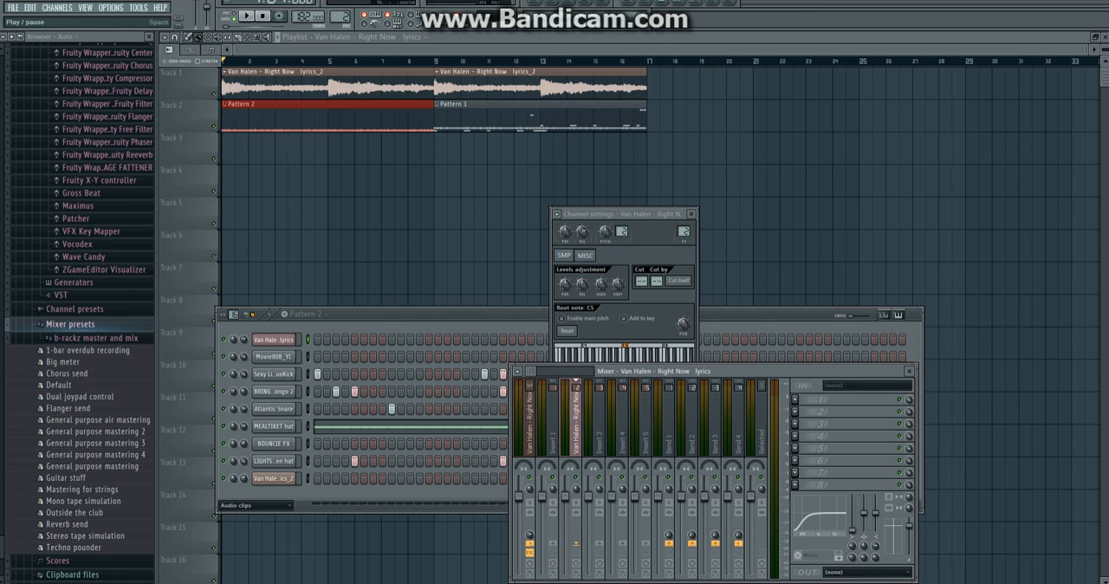
key("space")
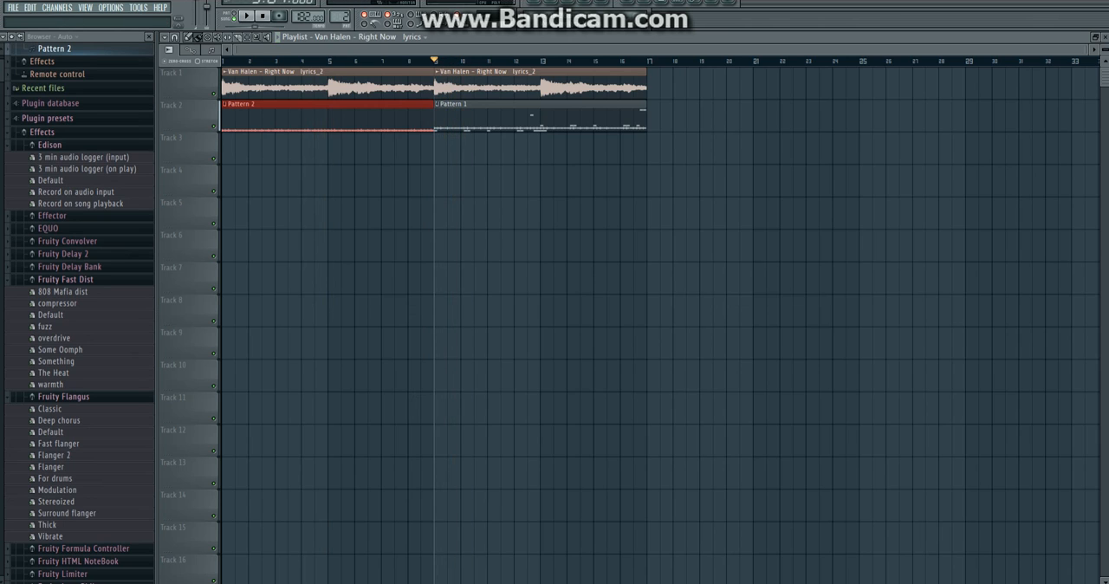
key("F6")
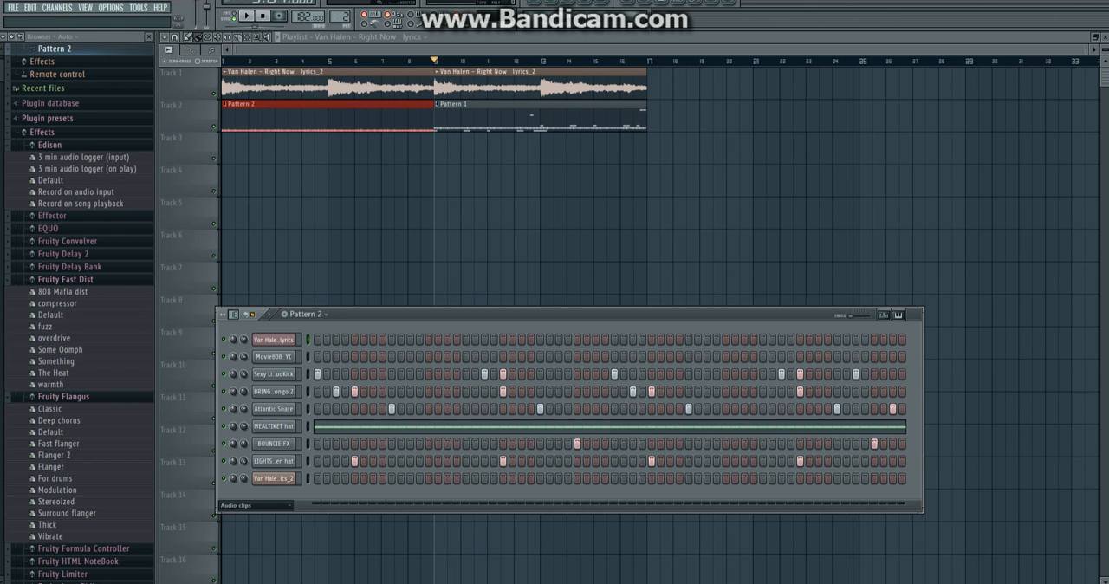